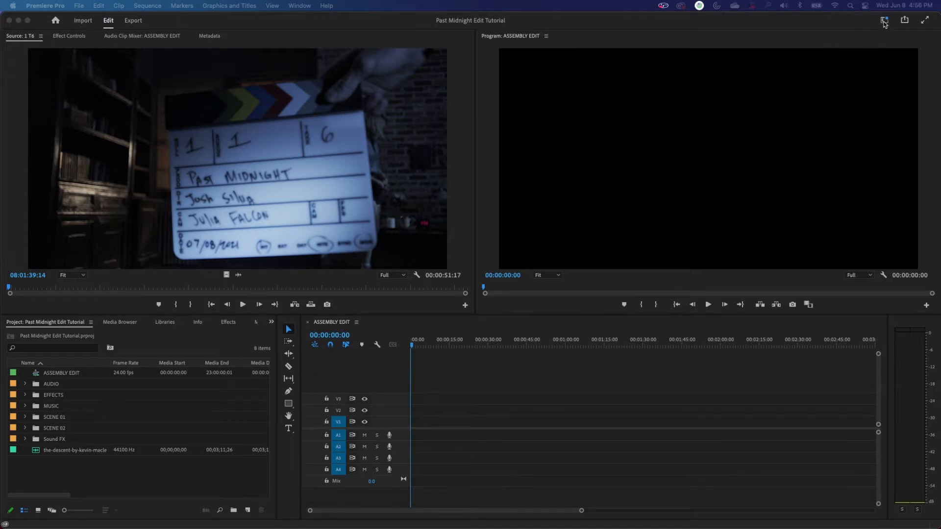
# Step: Switch to the Assembly workspace and open the SCENE 01 bin
pyautogui.click(884, 20)
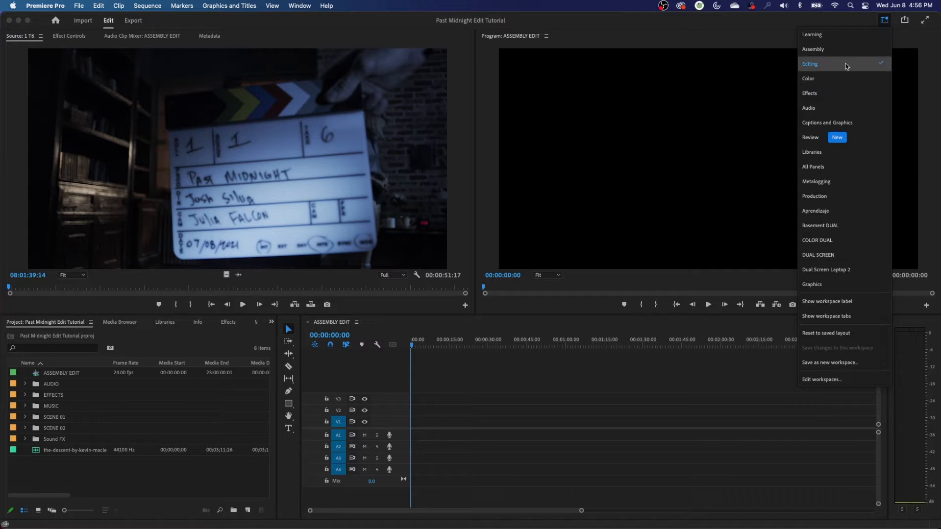
pyautogui.click(843, 49)
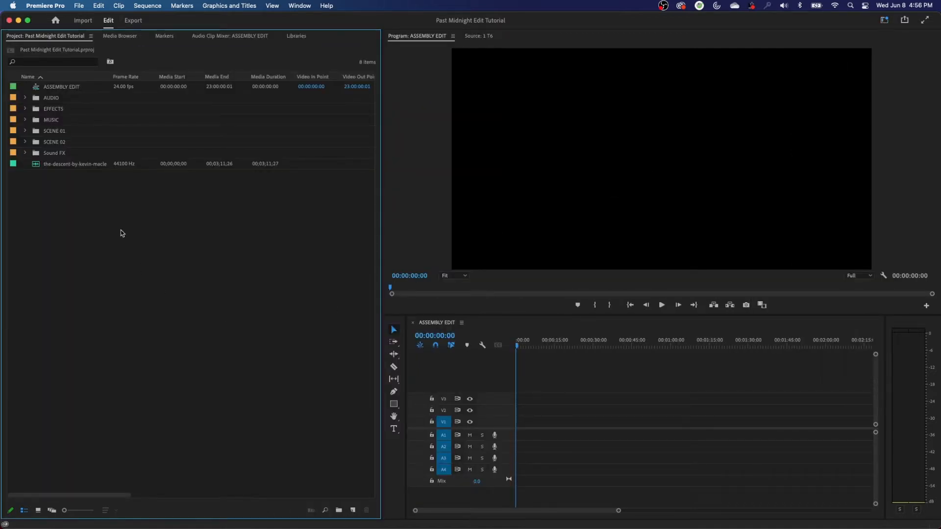
pyautogui.doubleClick(38, 132)
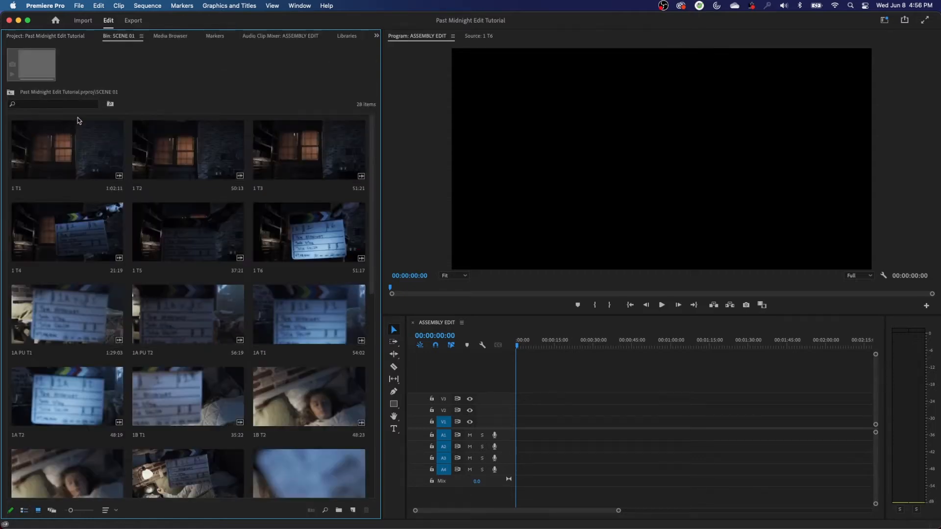
pyautogui.click(33, 38)
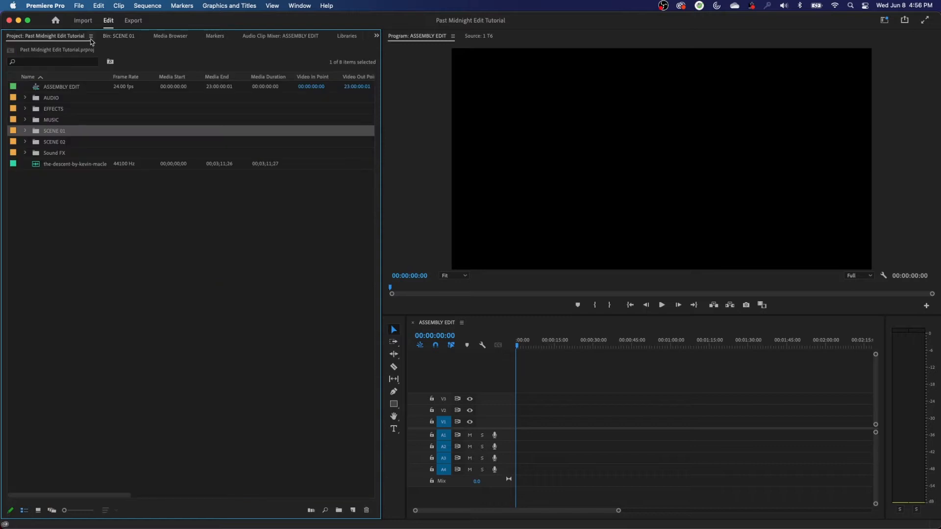
pyautogui.click(118, 38)
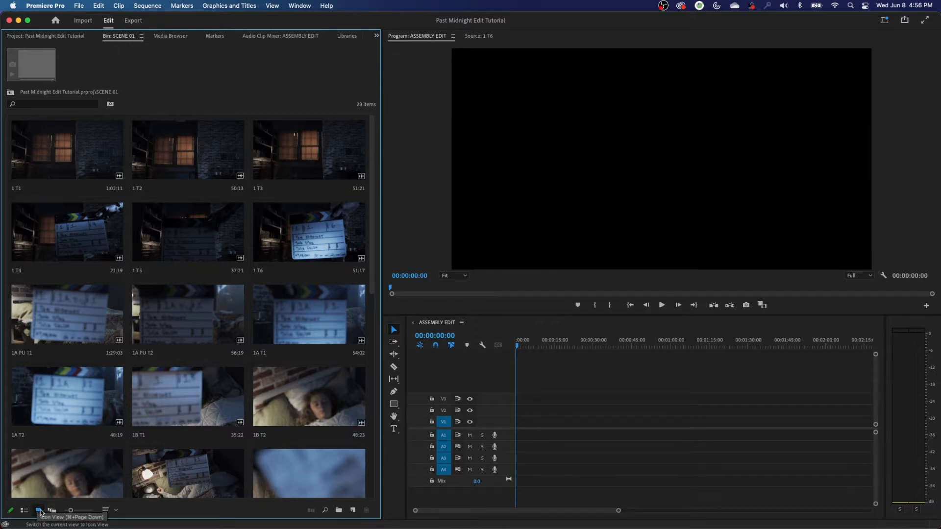
# Step: Sort the SCENE 01 thumbnails by List View Sort
pyautogui.click(105, 510)
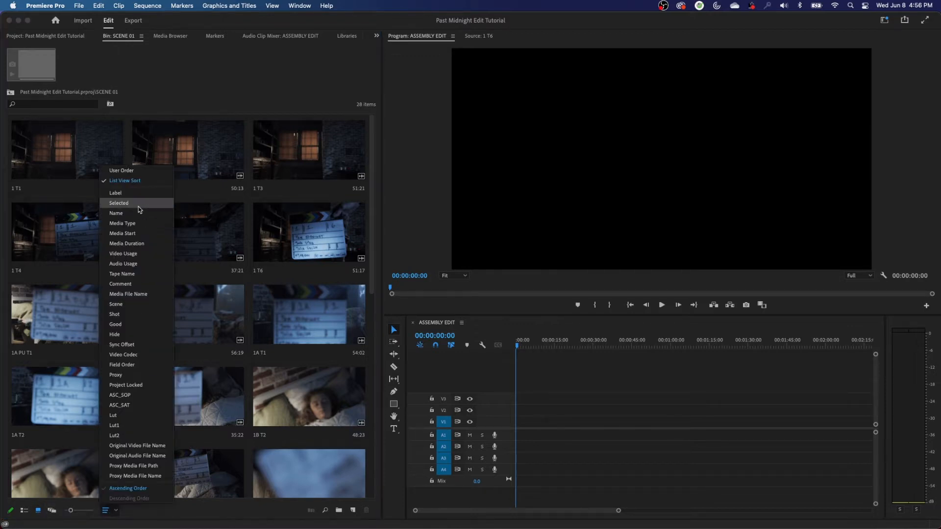
pyautogui.click(58, 36)
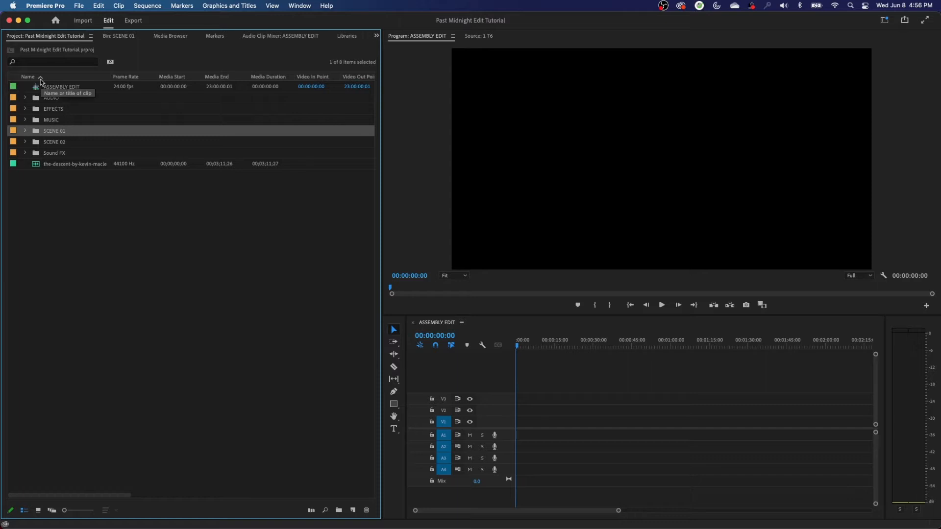
pyautogui.click(120, 36)
pyautogui.click(112, 511)
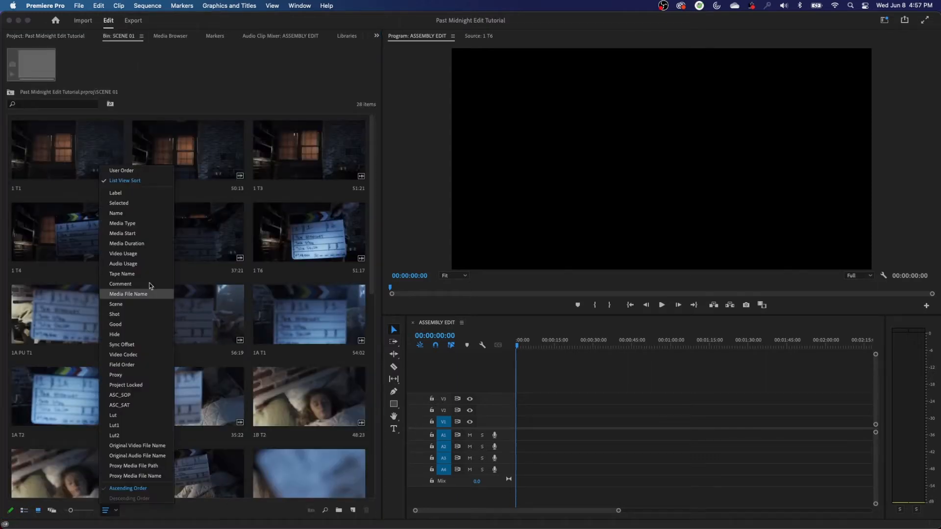
pyautogui.click(136, 181)
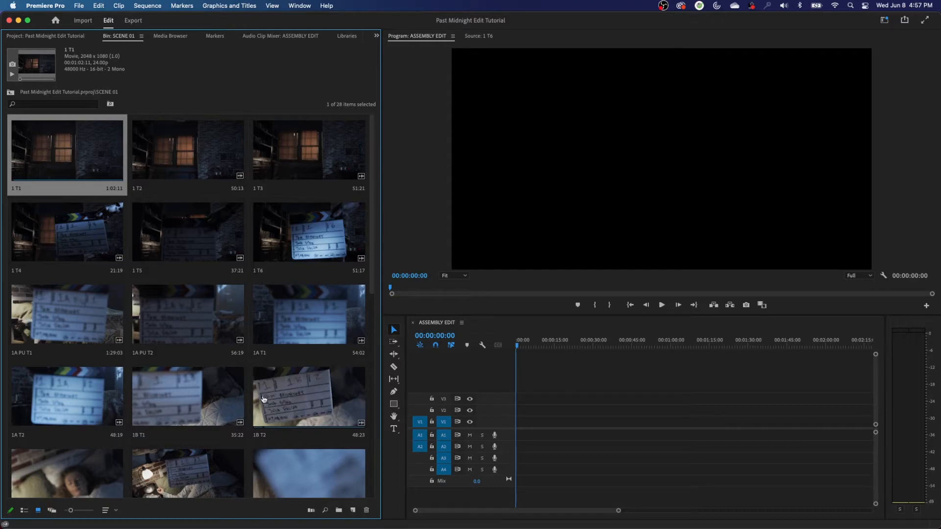
# Step: Switch to Acrobat and read the script's opening bedroom scene, from the sleeping girl to the digital clock shot
pyautogui.press('super+Tab')
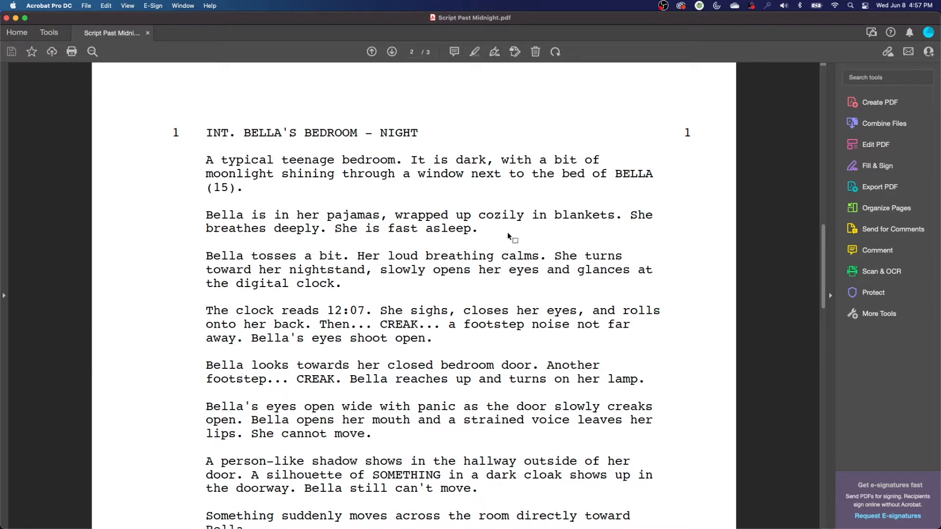
pyautogui.moveTo(480, 222); pyautogui.dragTo(252, 229)
pyautogui.click(266, 229)
pyautogui.moveTo(207, 257); pyautogui.dragTo(539, 256)
pyautogui.click(381, 259)
pyautogui.click(560, 262)
pyautogui.moveTo(381, 270); pyautogui.dragTo(539, 270)
pyautogui.click(421, 293)
pyautogui.moveTo(215, 310); pyautogui.dragTo(387, 311)
pyautogui.click(338, 310)
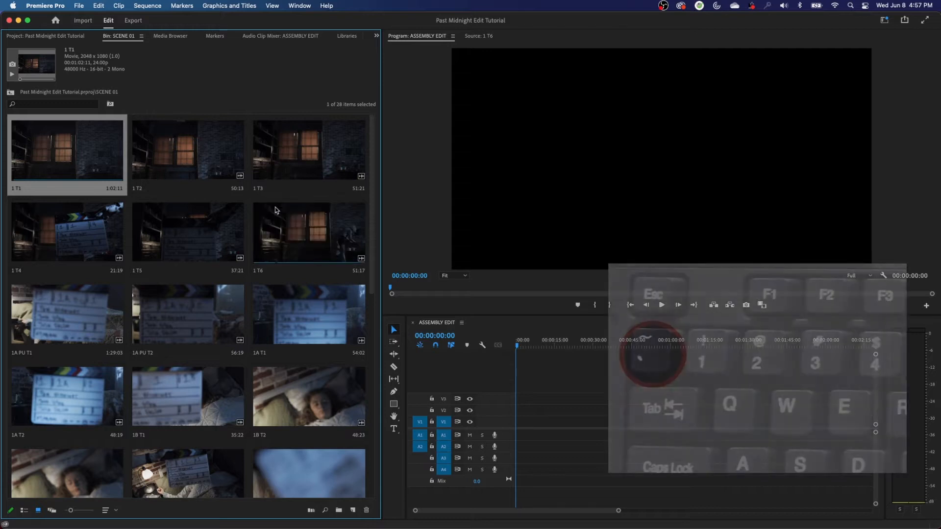
# Step: Maximize the SCENE 01 bin, skim through the takes of shot 1, and select clip 1 T6
pyautogui.press('`')
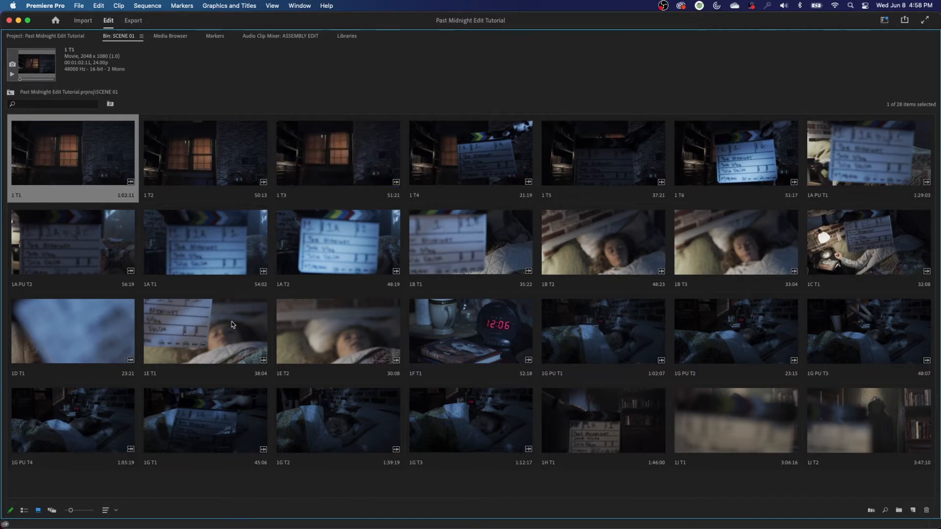
pyautogui.click(692, 164)
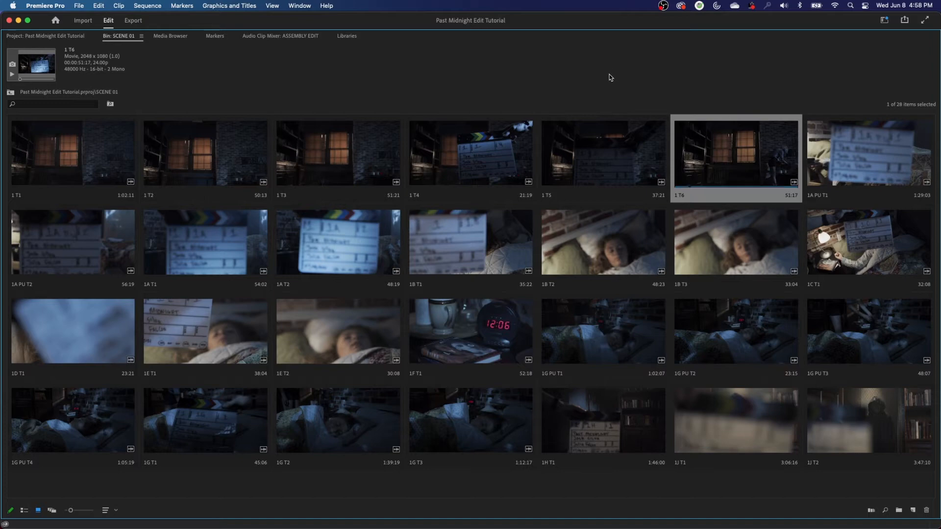
pyautogui.click(274, 84)
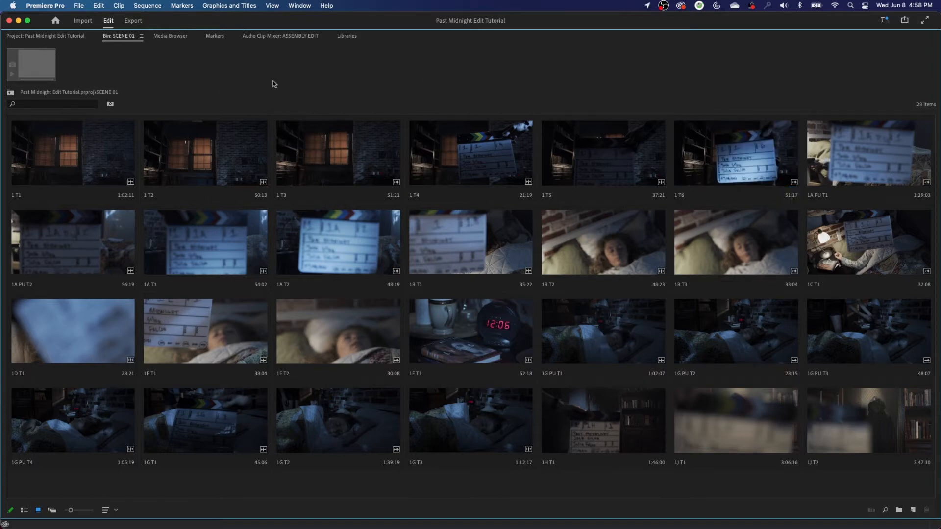
pyautogui.press('Right')
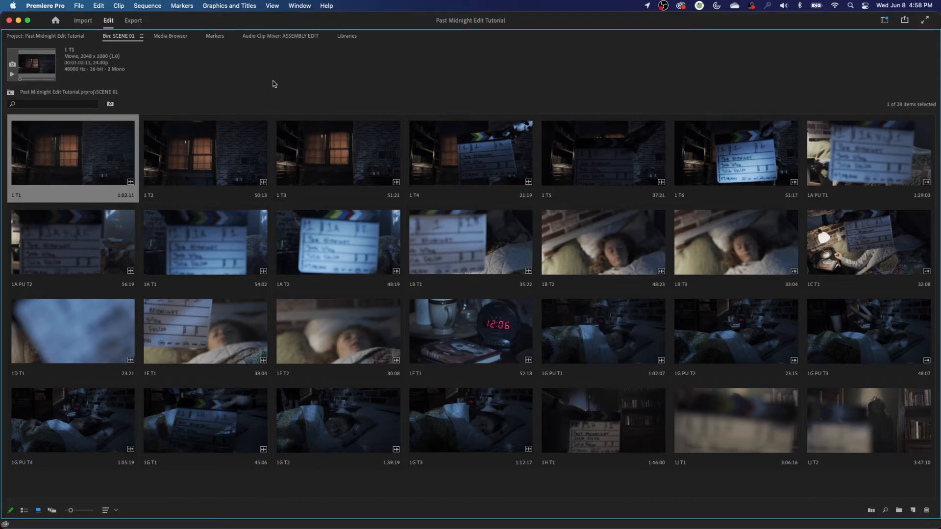
pyautogui.press('Right')
pyautogui.press('Right')
pyautogui.press('Right')
pyautogui.press('Right')
pyautogui.press('Right')
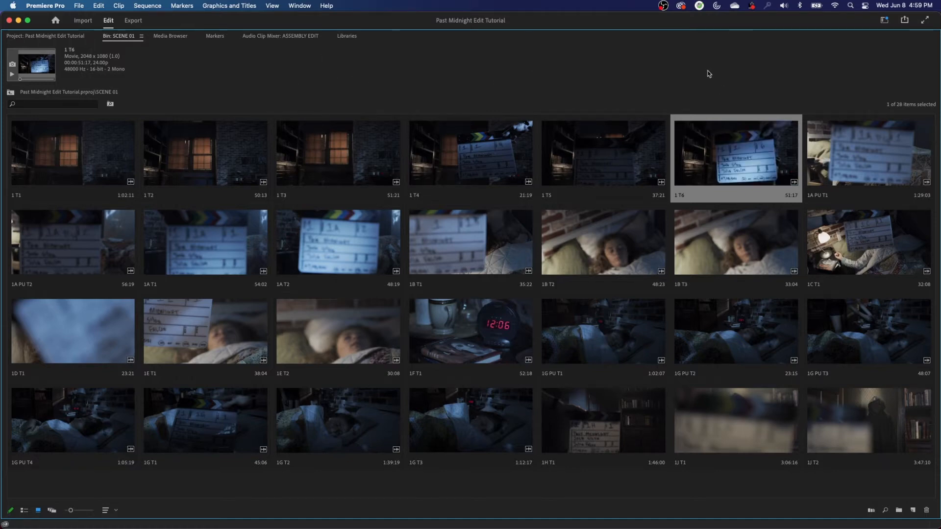
# Step: Restore the panel layout and show clip 1 T6 in the Source monitor
pyautogui.press('`')
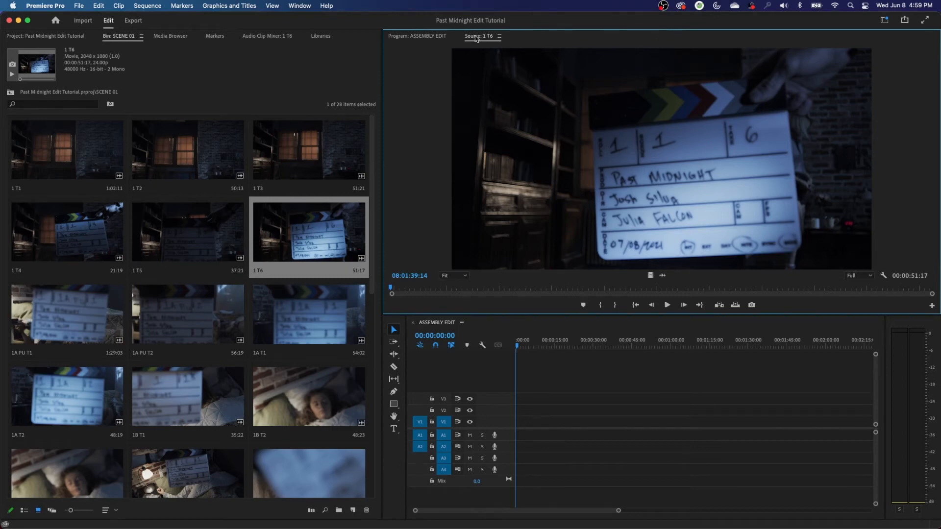
pyautogui.click(411, 37)
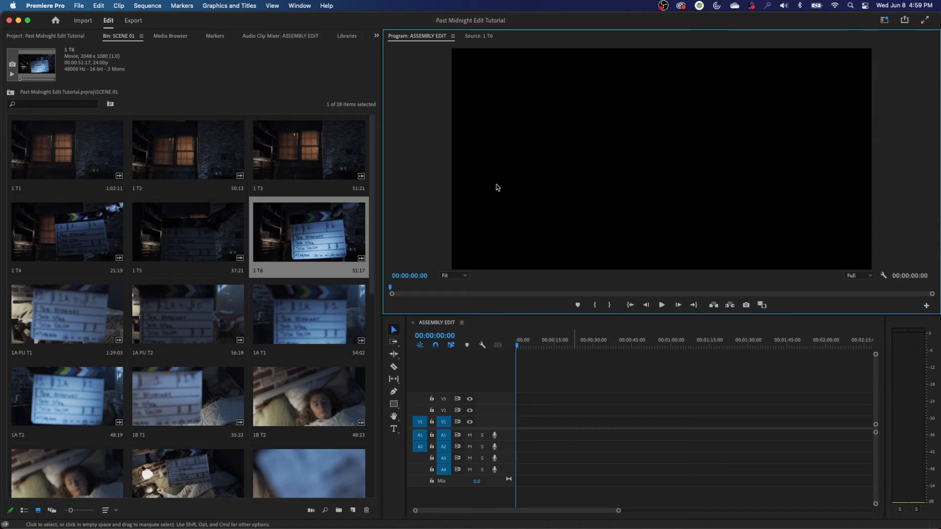
pyautogui.click(479, 36)
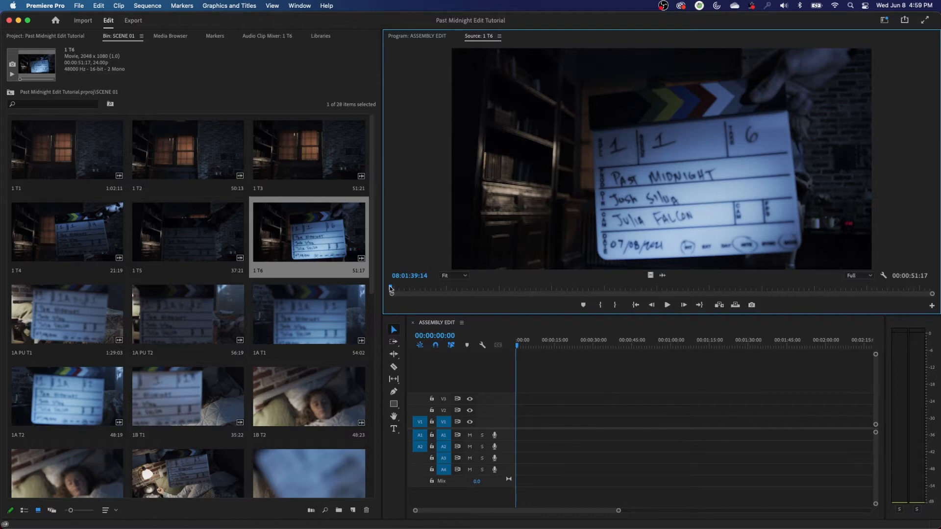
# Step: Scrub and play clip 1 T6 forward and backward to examine the slate and the start of the camera move
pyautogui.moveTo(390, 288); pyautogui.dragTo(616, 312)
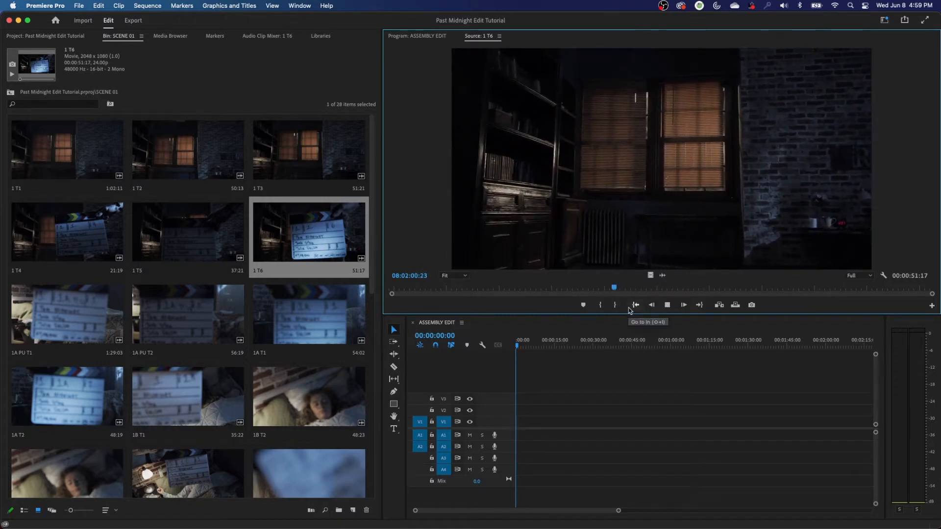
pyautogui.press('space')
pyautogui.press('space')
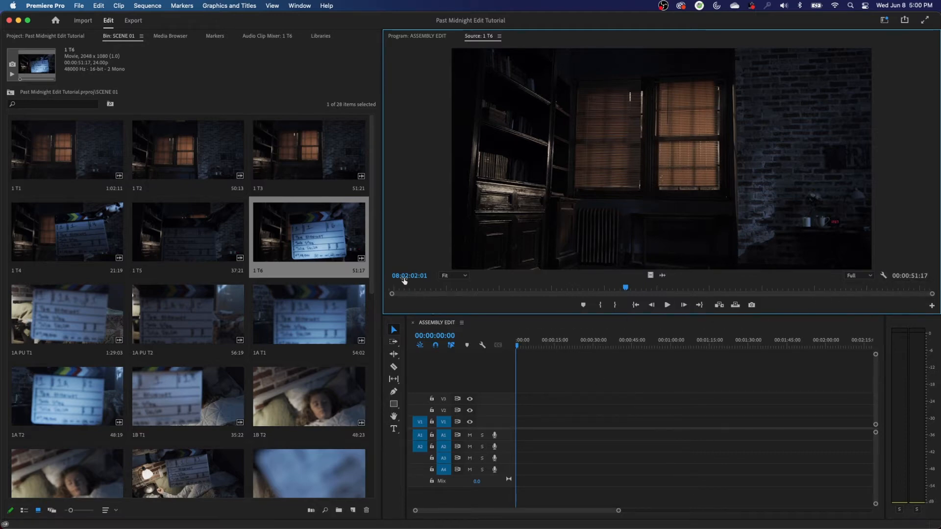
pyautogui.moveTo(536, 290); pyautogui.dragTo(390, 290)
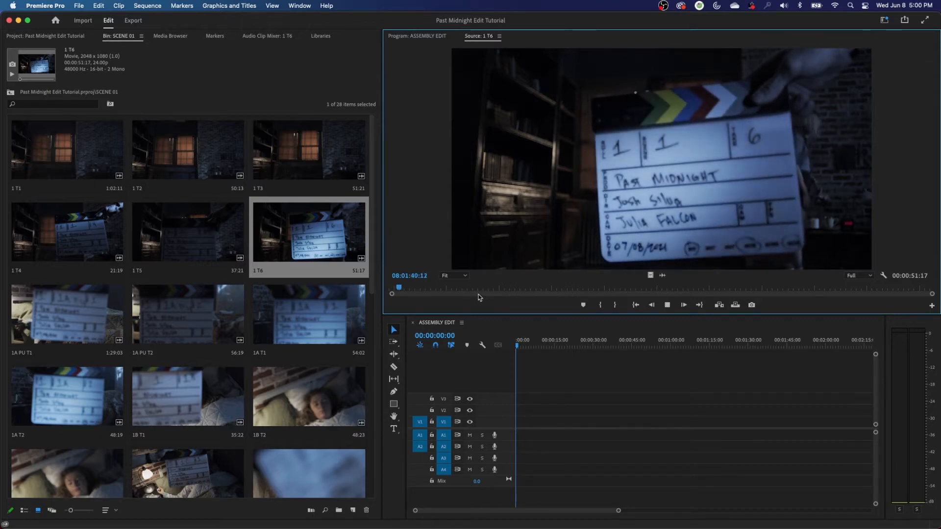
pyautogui.press('space')
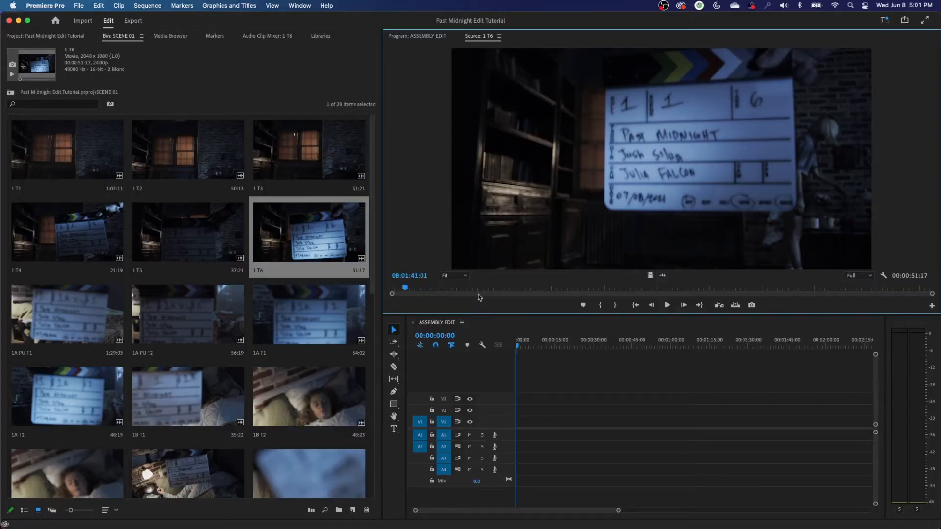
pyautogui.press('j')
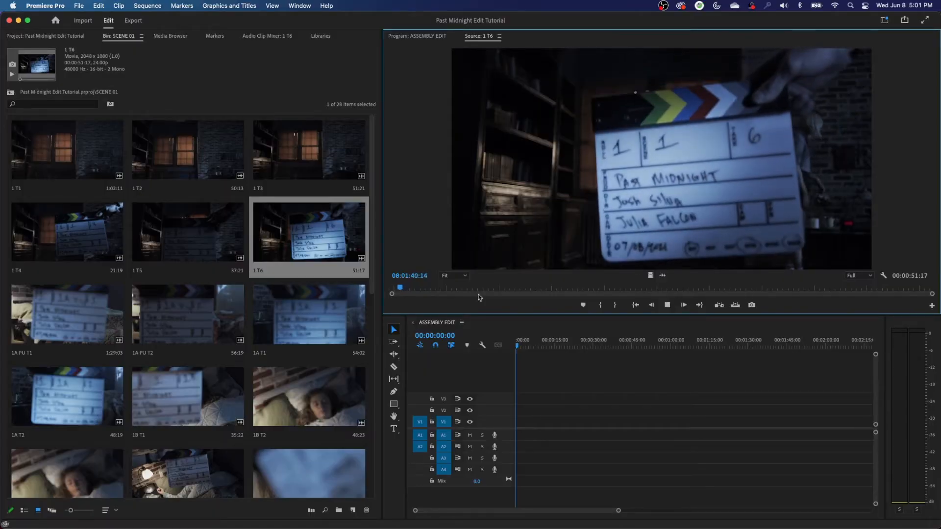
pyautogui.press('k')
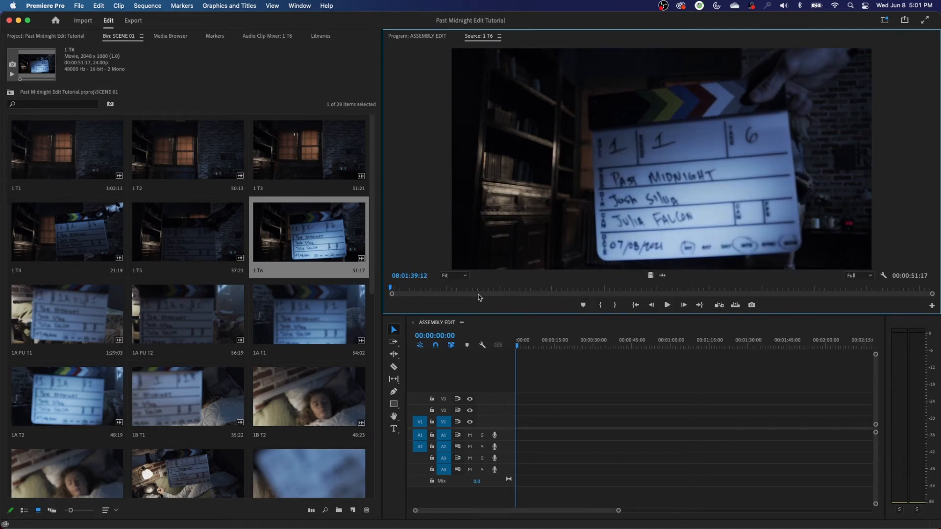
pyautogui.press('l')
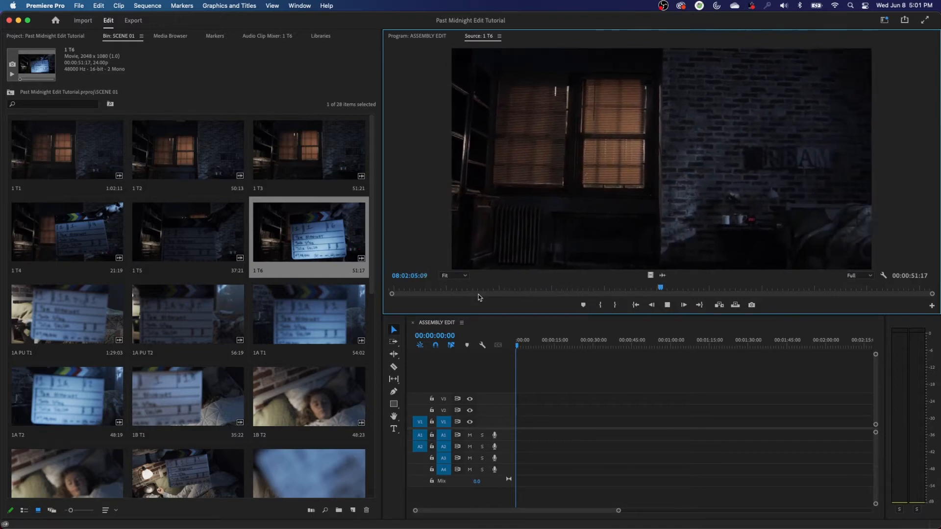
pyautogui.press('space')
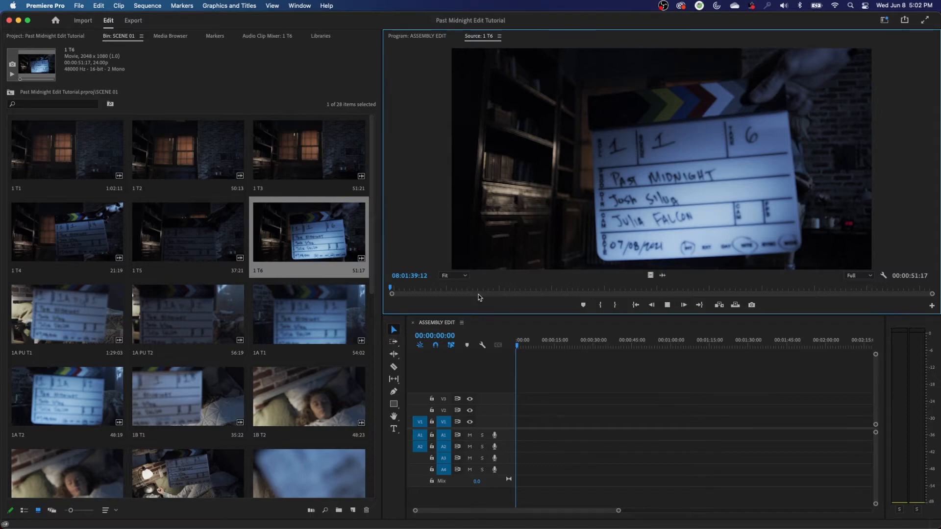
pyautogui.click(478, 297)
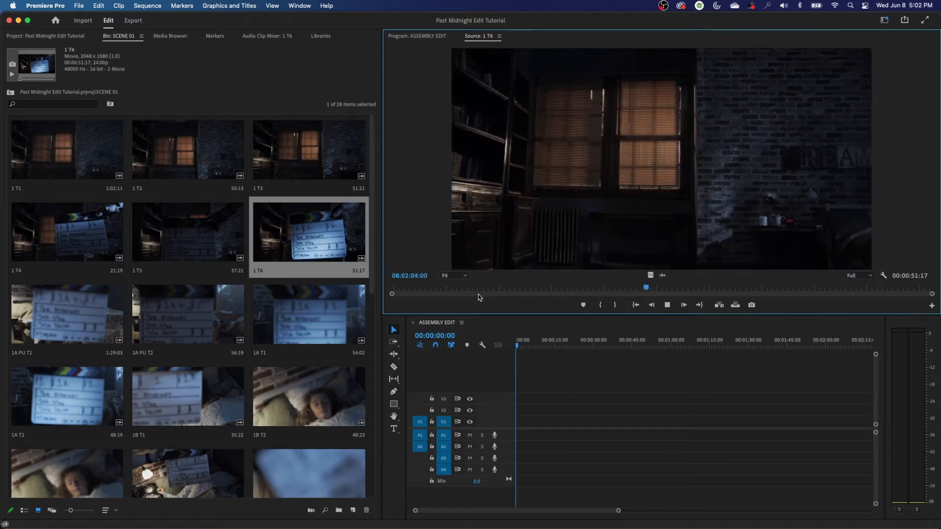
# Step: Set the In point of clip 1 T6 at 08:02:02:01, just as the camera move begins
pyautogui.press('k')
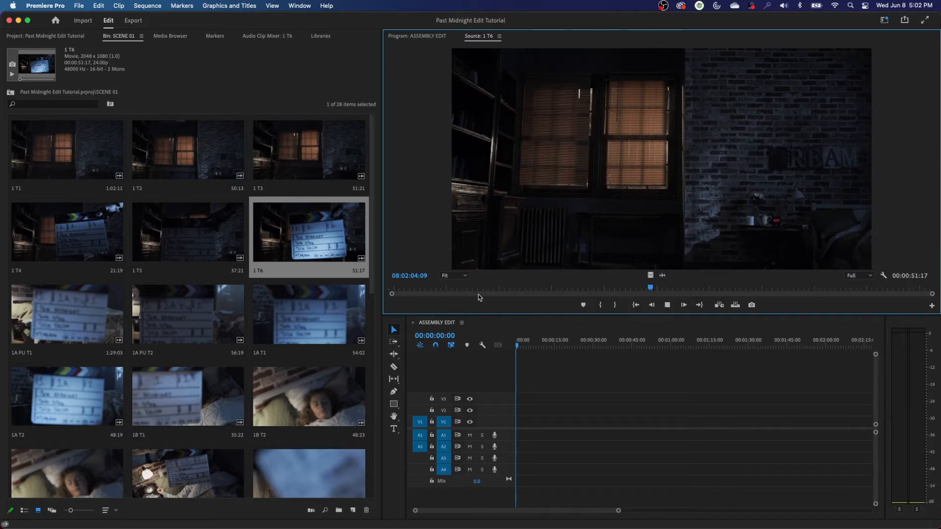
pyautogui.press('j')
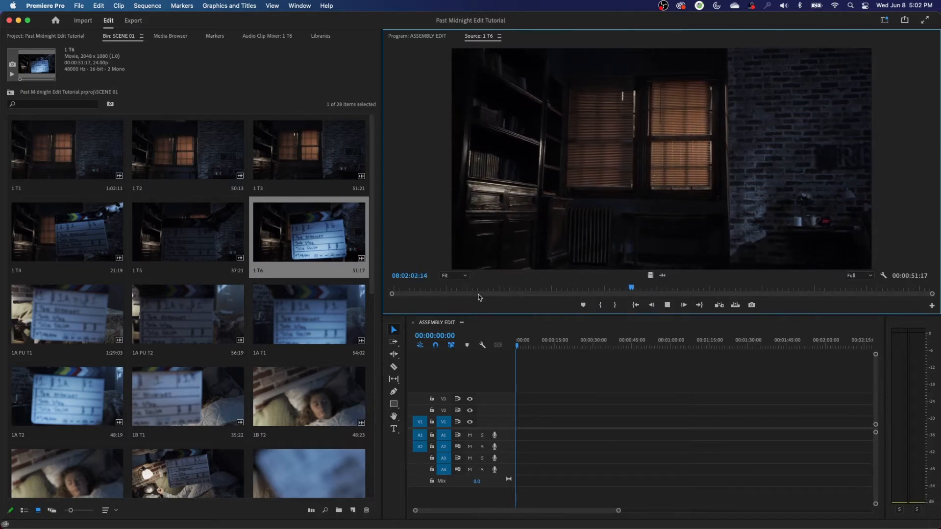
pyautogui.press('k')
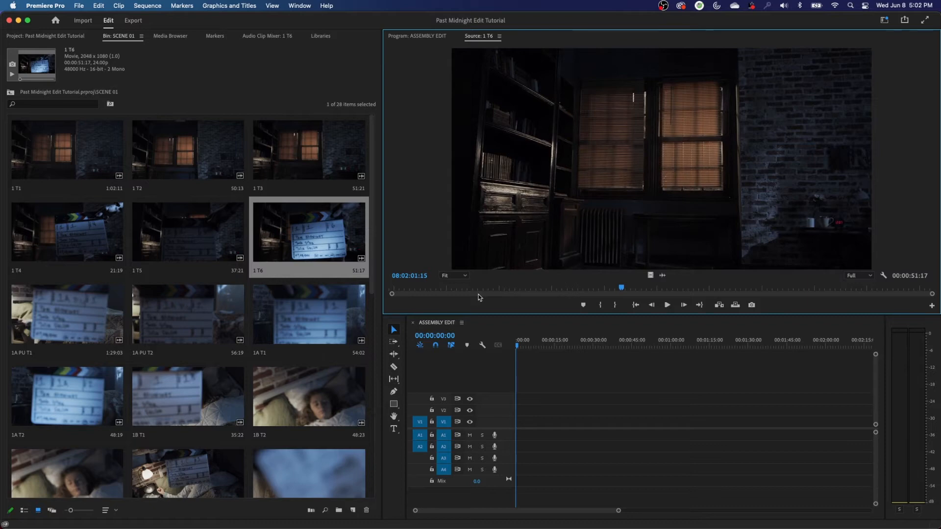
pyautogui.press('k')
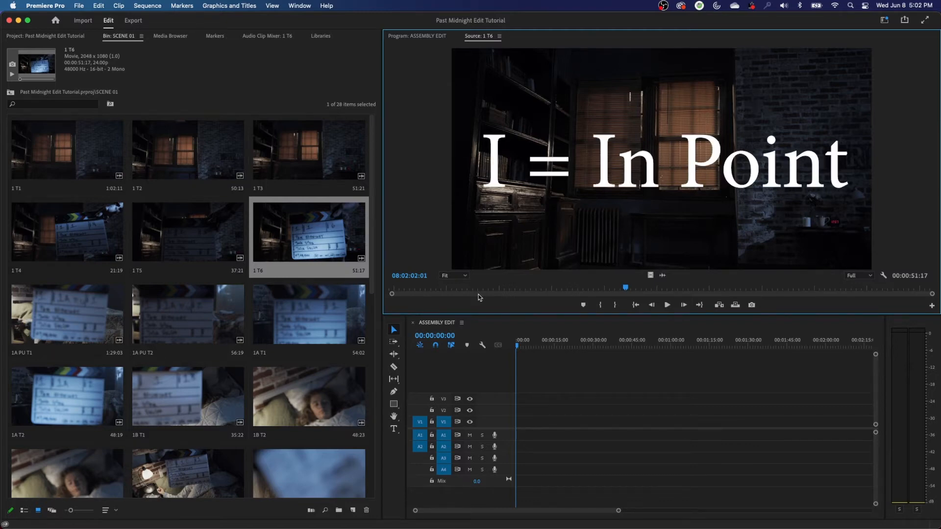
pyautogui.press('i')
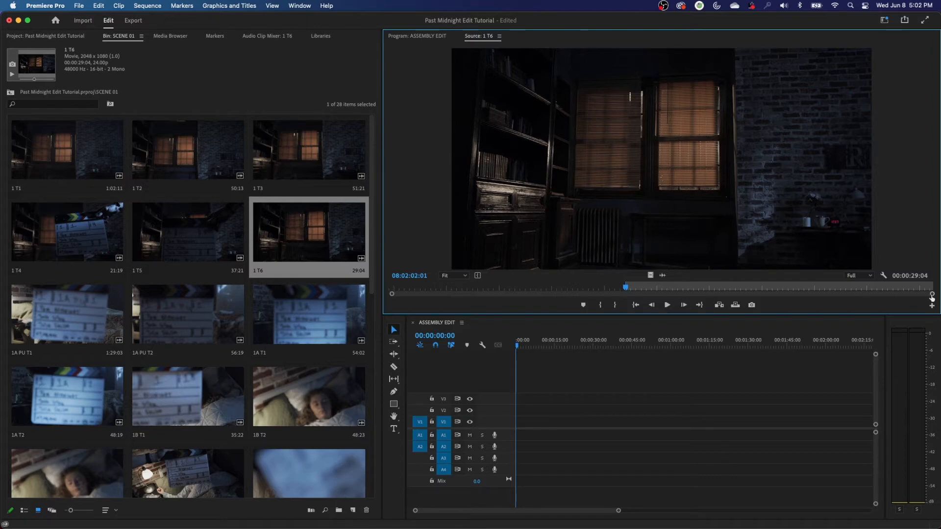
# Step: Play clip 1 T6 through the camera move and set its Out point at 08:02:19:09, once the bed is framed
pyautogui.moveTo(933, 297)
pyautogui.mouseDown()
pyautogui.moveTo(669, 305)
pyautogui.moveTo(938, 295)
pyautogui.mouseUp()
pyautogui.press('space')
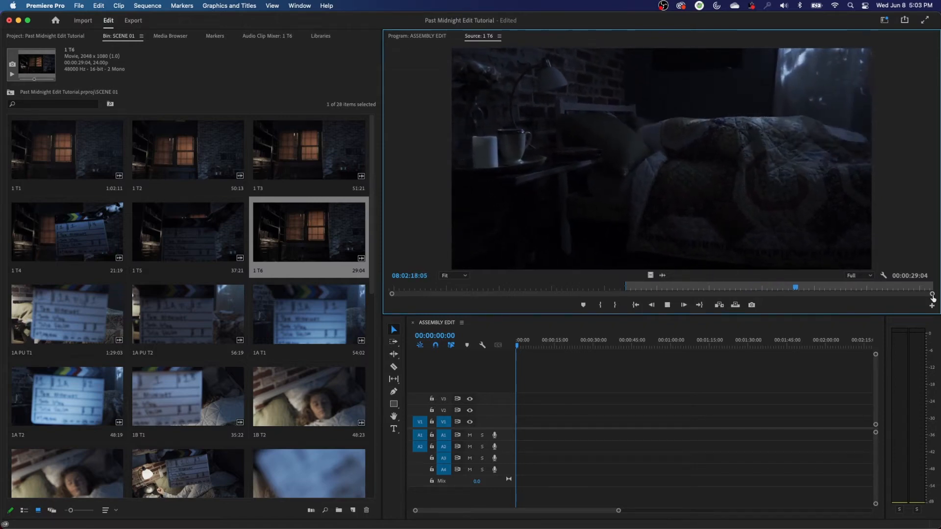
pyautogui.press('space')
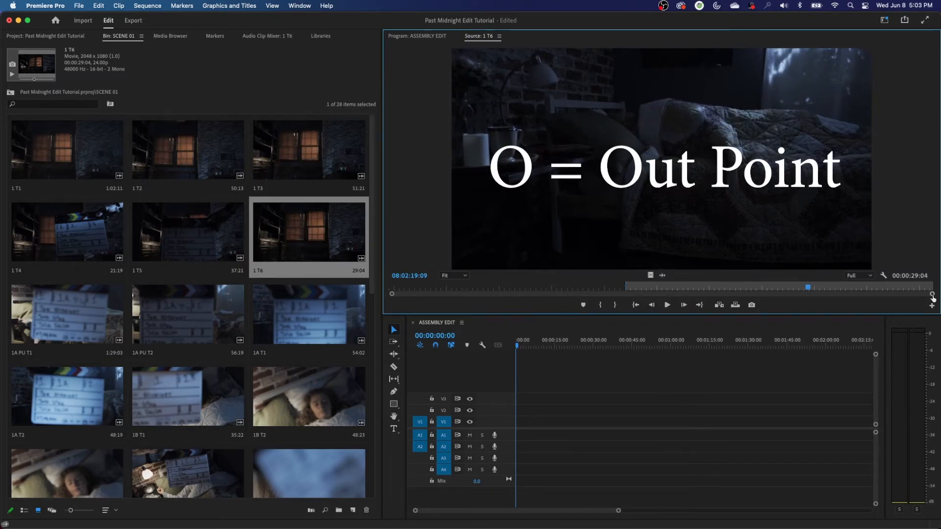
pyautogui.press('o')
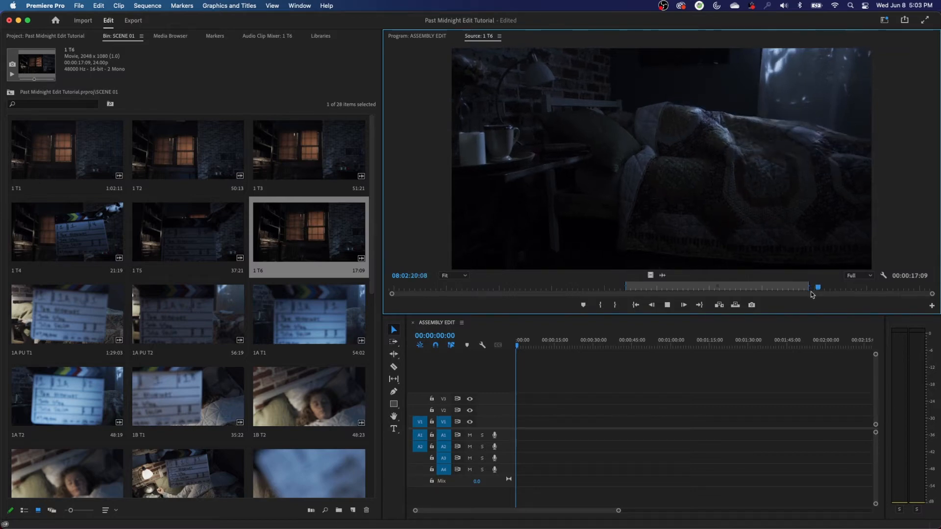
# Step: Try an Out point at 08:02:20:20 and an In point at 08:01:58:11 on clip 1 T6, and undo both changes
pyautogui.press('space')
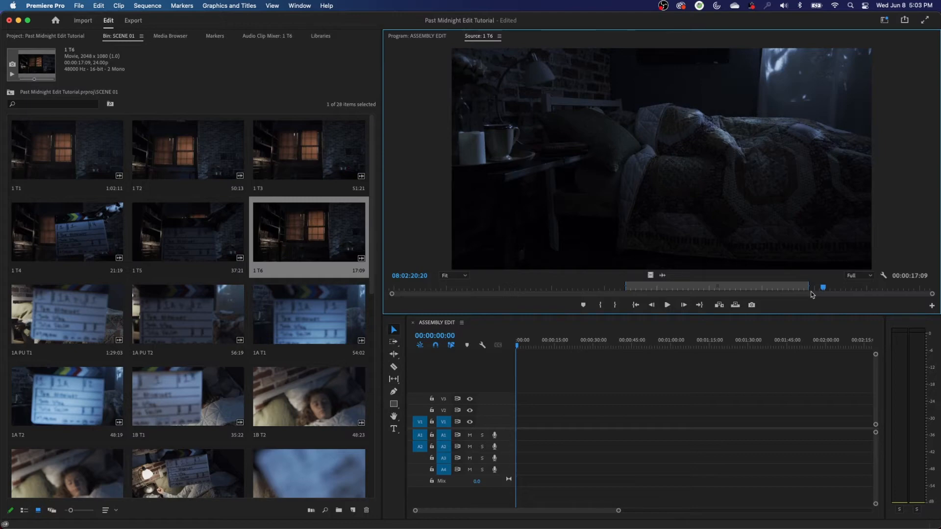
pyautogui.press('o')
pyautogui.click(589, 288)
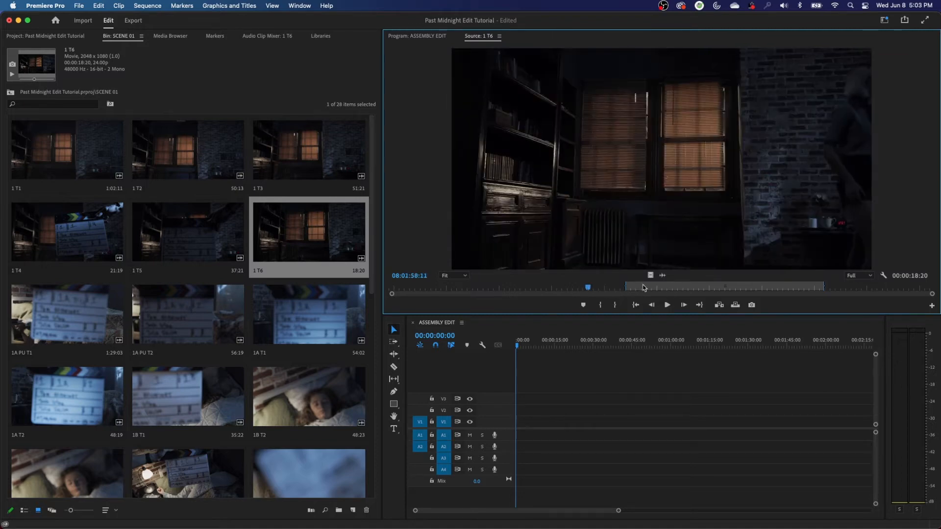
pyautogui.press('i')
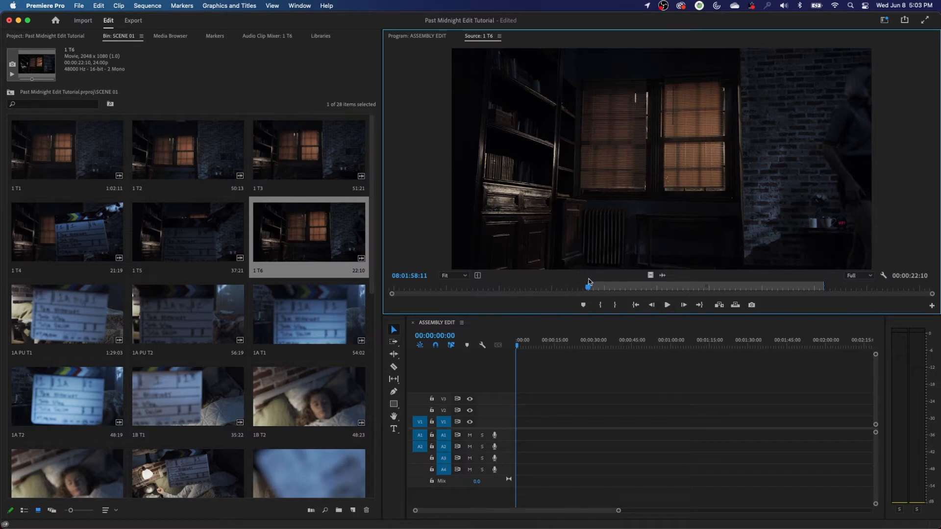
pyautogui.press('super+z')
pyautogui.press('super+z')
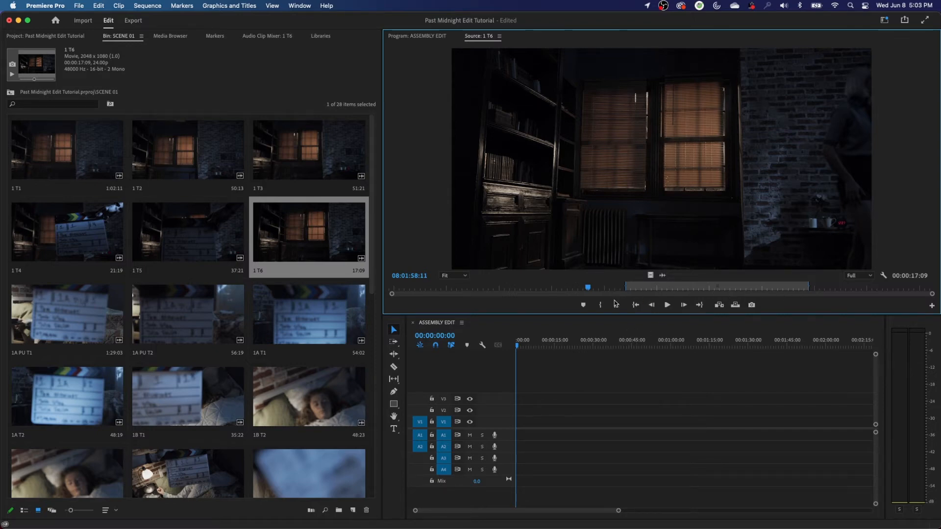
# Step: Overwrite the marked part of clip 1 T6 into the start of the ASSEMBLY EDIT sequence and play it back from the beginning
pyautogui.click(651, 288)
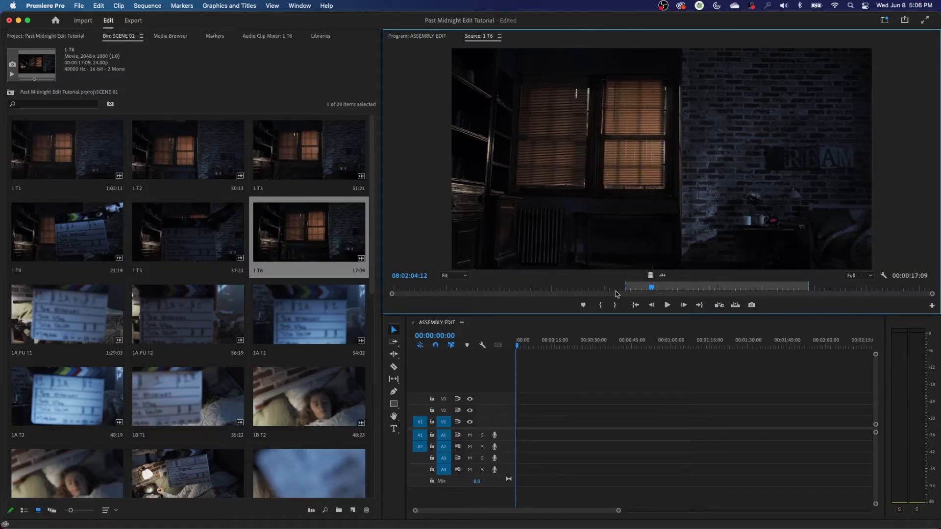
pyautogui.press('.')
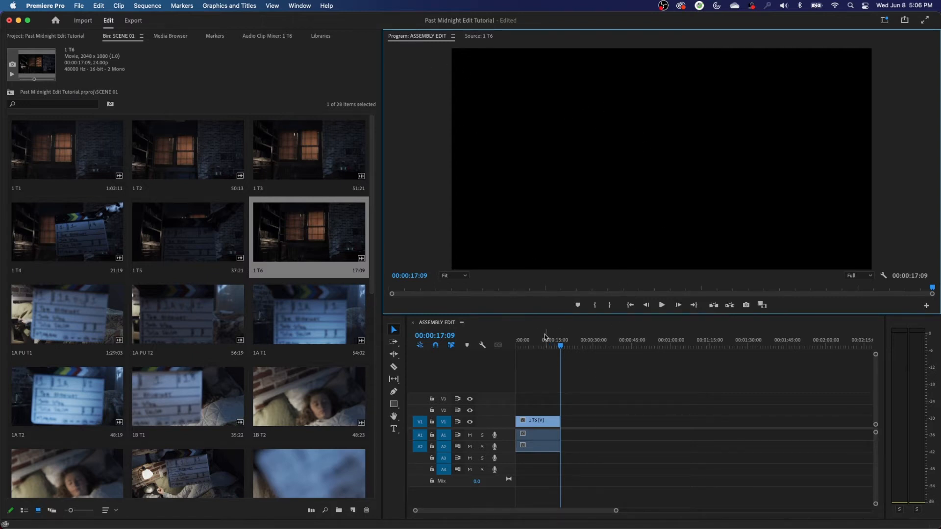
pyautogui.click(587, 364)
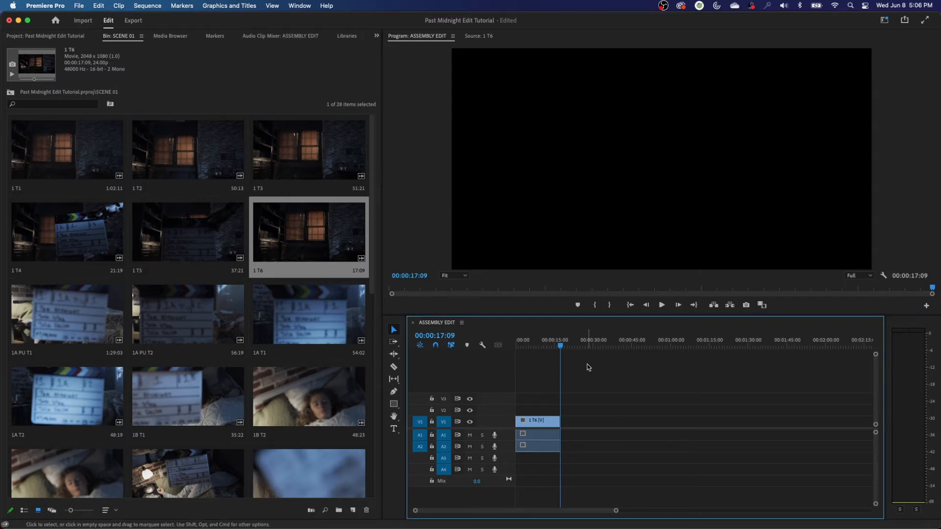
pyautogui.press('Home')
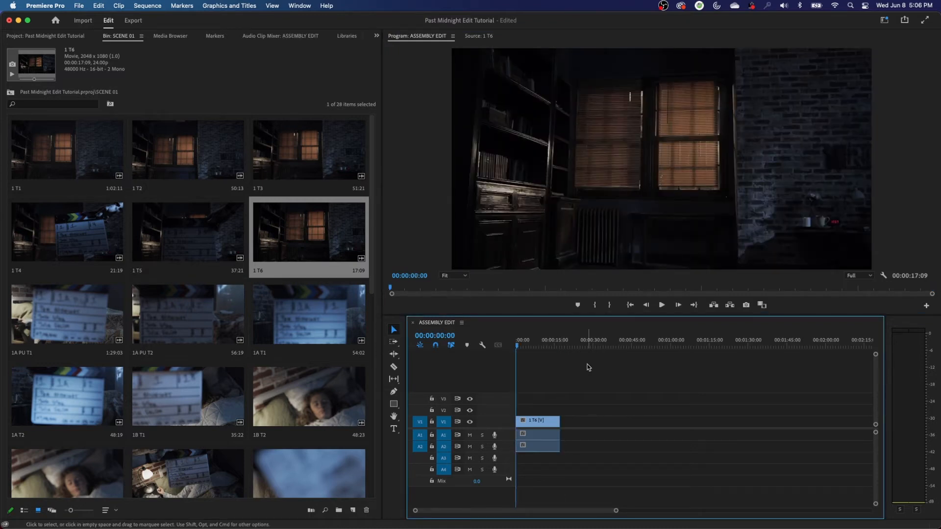
pyautogui.press('space')
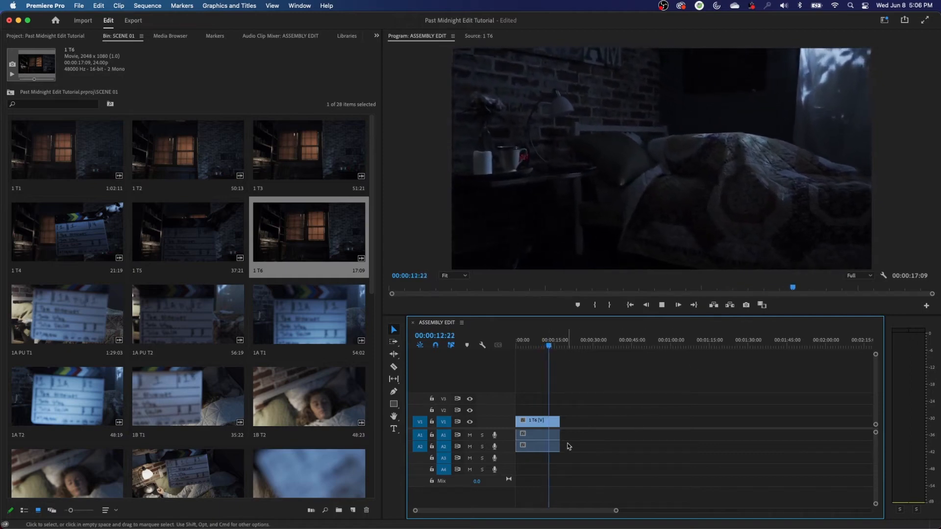
pyautogui.press('space')
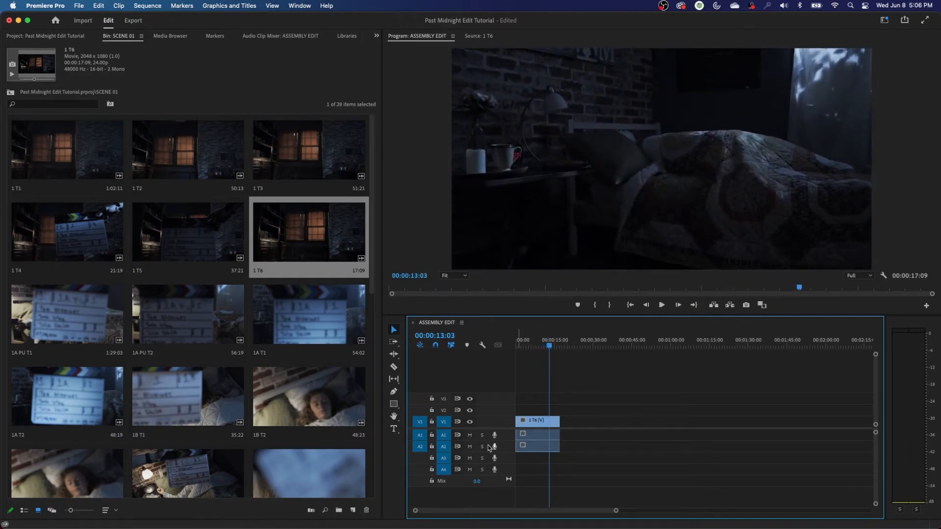
# Step: Delete both audio clips of 1 T6 from tracks A1 and A2, keeping its video on V1
pyautogui.moveTo(504, 430); pyautogui.dragTo(506, 424)
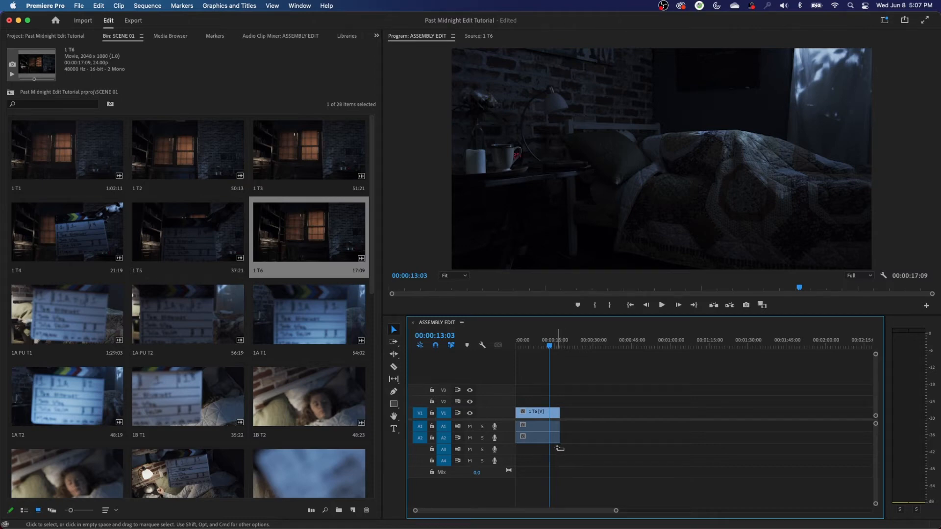
pyautogui.moveTo(558, 447); pyautogui.dragTo(531, 426)
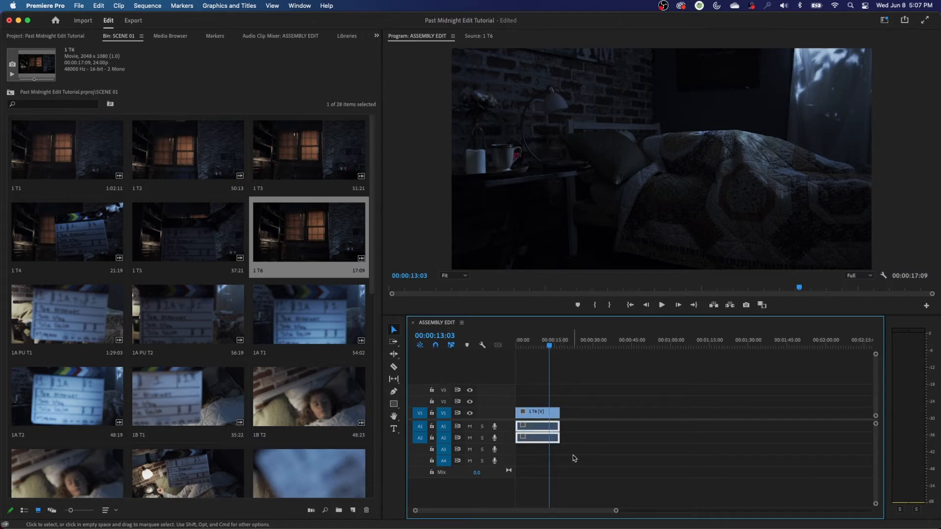
pyautogui.click(573, 459)
pyautogui.click(541, 414)
pyautogui.moveTo(573, 453); pyautogui.dragTo(544, 435)
pyautogui.press('Delete')
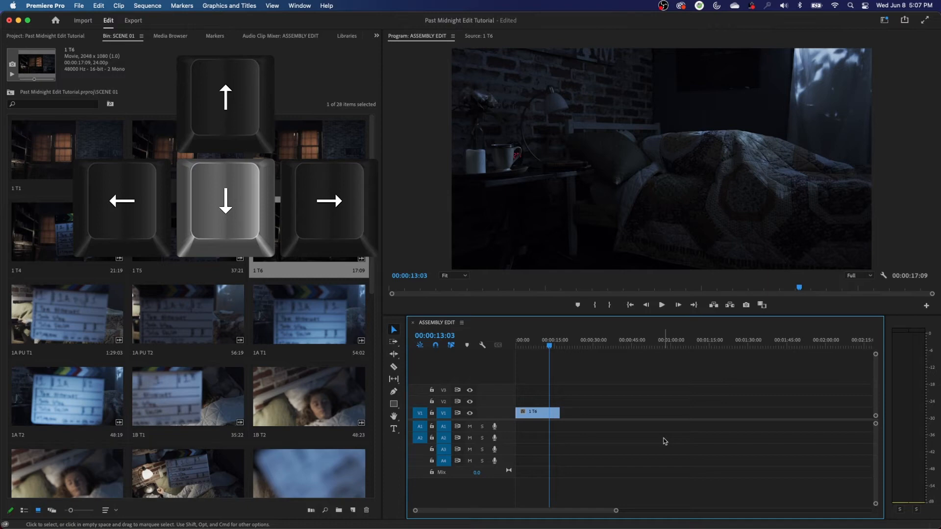
# Step: Jump the sequence playhead between the edit points of clip 1 T6, finishing at the clip's end
pyautogui.press('Down')
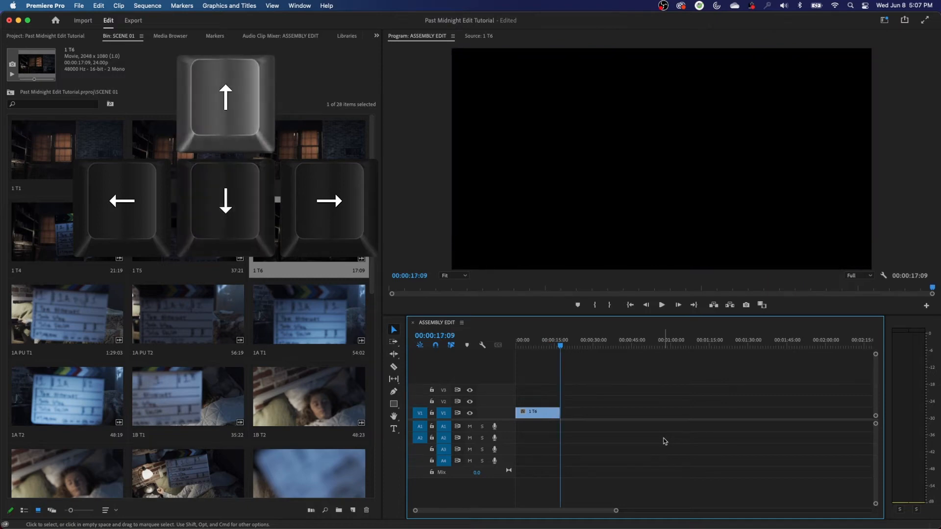
pyautogui.press('Up')
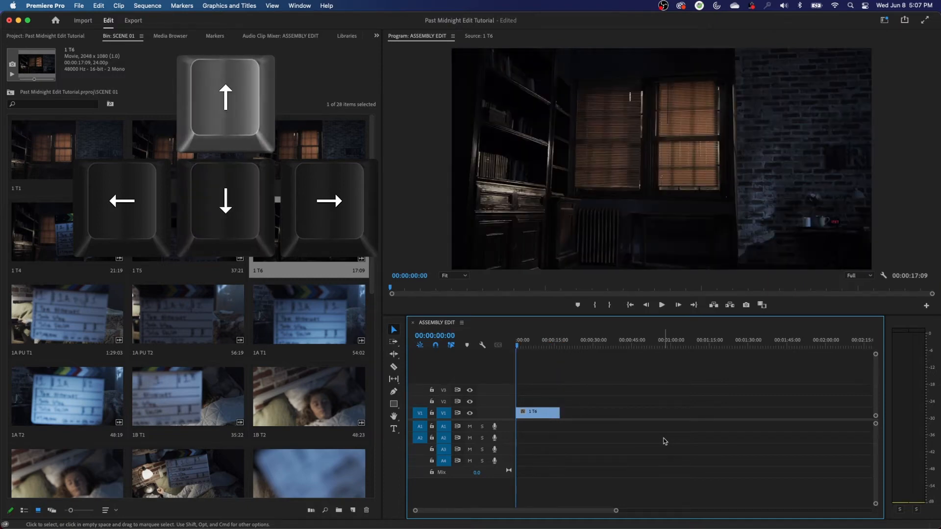
pyautogui.press('Down')
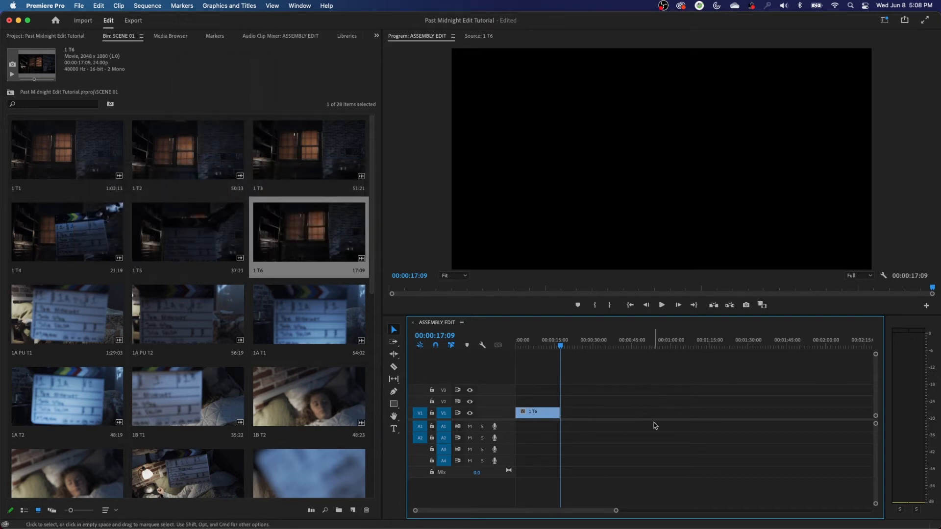
# Step: Maximize the SCENE 01 bin, select clip 1G T3, and restore the panel layout with that clip in the Source monitor
pyautogui.hotkey('shift', '1')
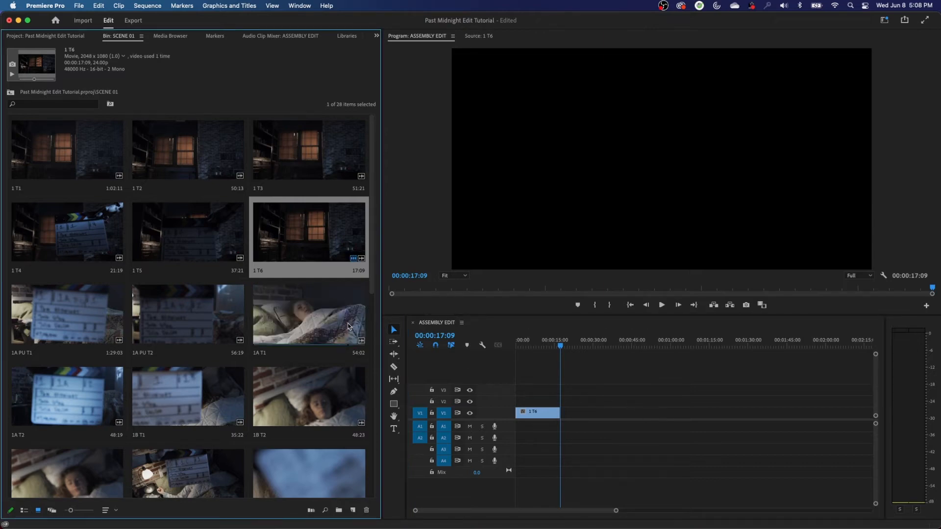
pyautogui.press('`')
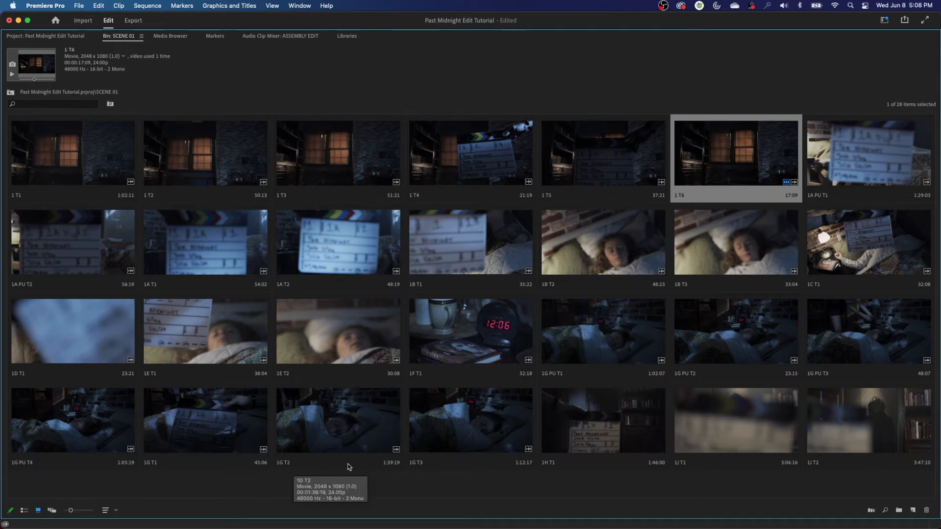
pyautogui.click(459, 444)
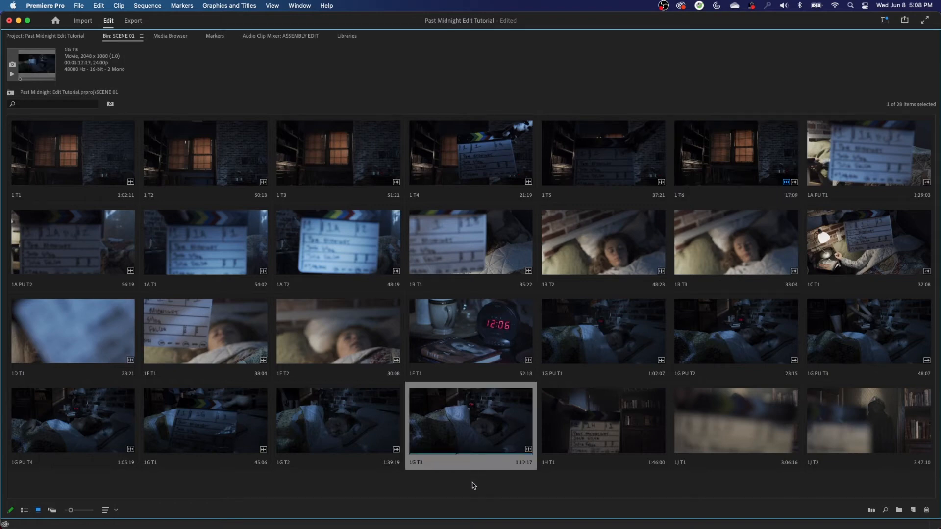
pyautogui.press('`')
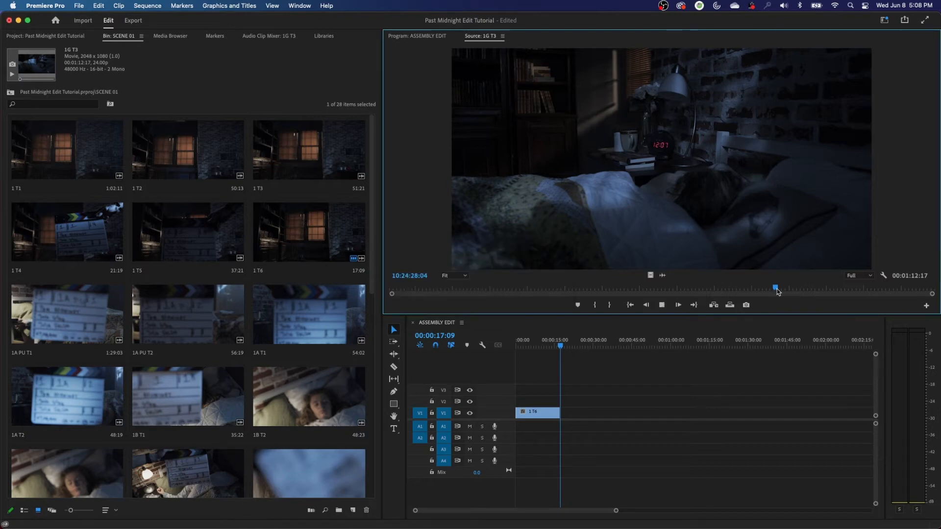
# Step: Play clip 1G T3 backward, and fast forward from its start, to examine the sleeping shot and the alarm clock
pyautogui.press('j')
pyautogui.press('j')
pyautogui.press('j')
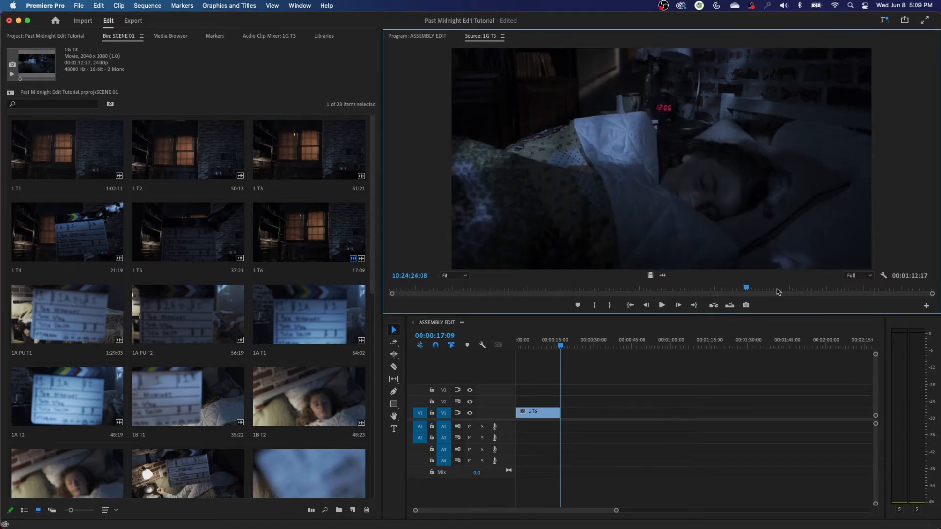
pyautogui.press('Home')
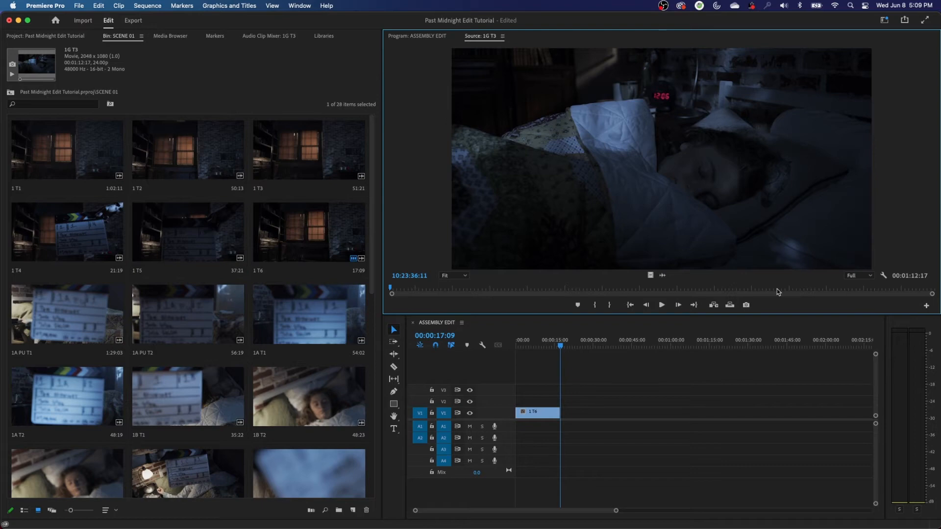
pyautogui.press('l')
pyautogui.press('l')
pyautogui.press('l')
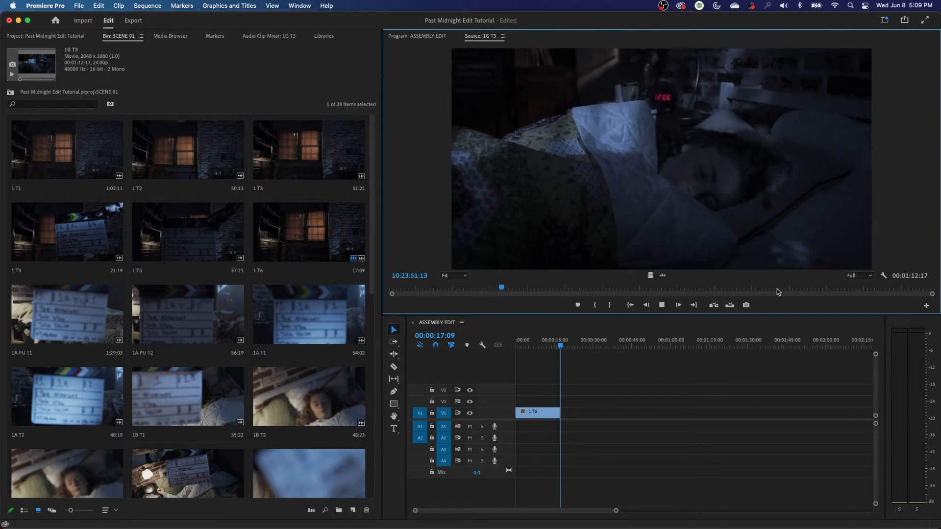
pyautogui.press('k')
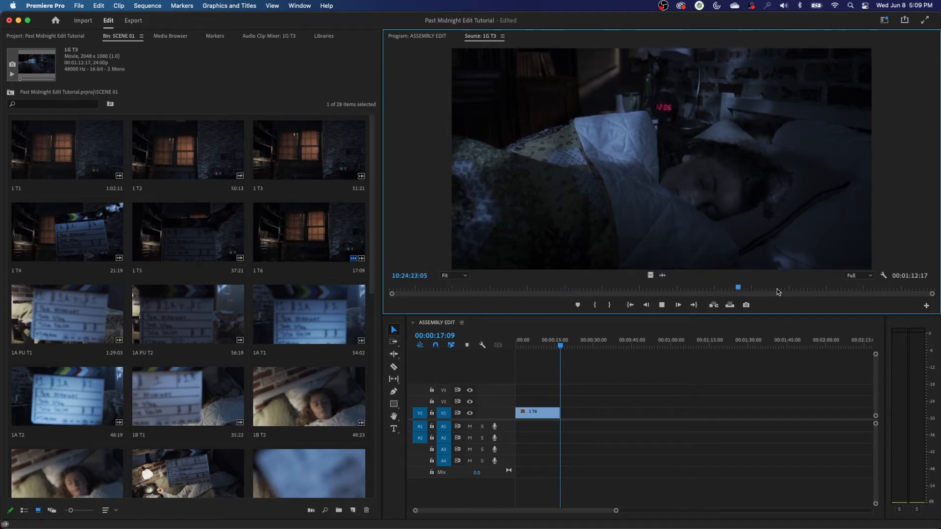
pyautogui.press('space')
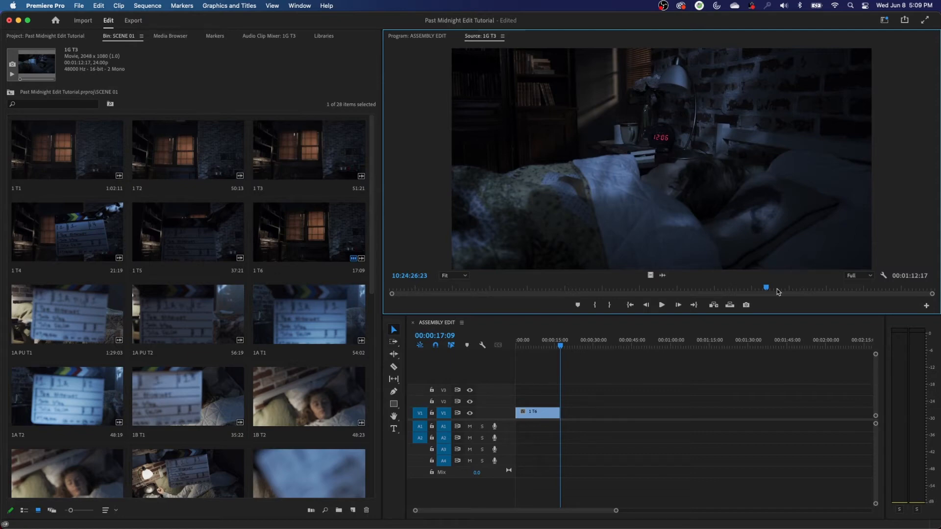
# Step: Play clip 1G T3 back to the close view of the sleeper and set its In point at 10:24:25:05
pyautogui.press('j')
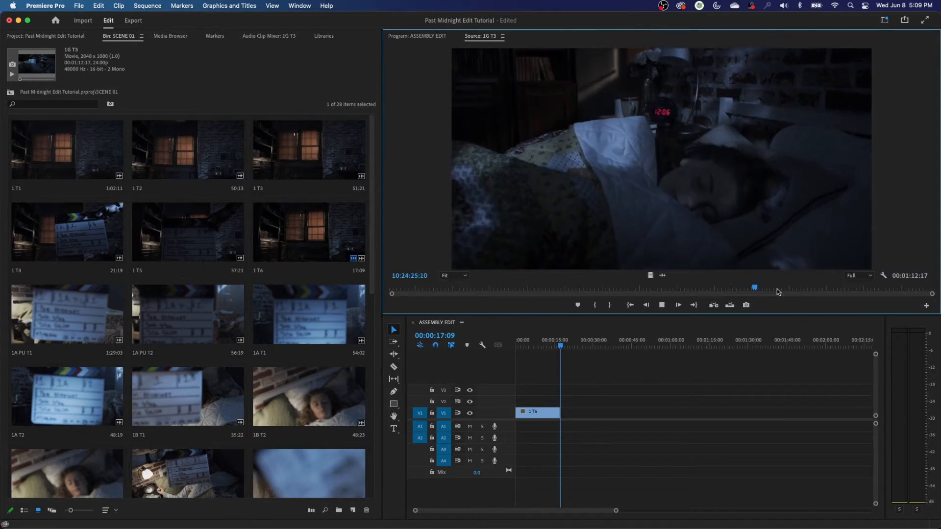
pyautogui.press('k')
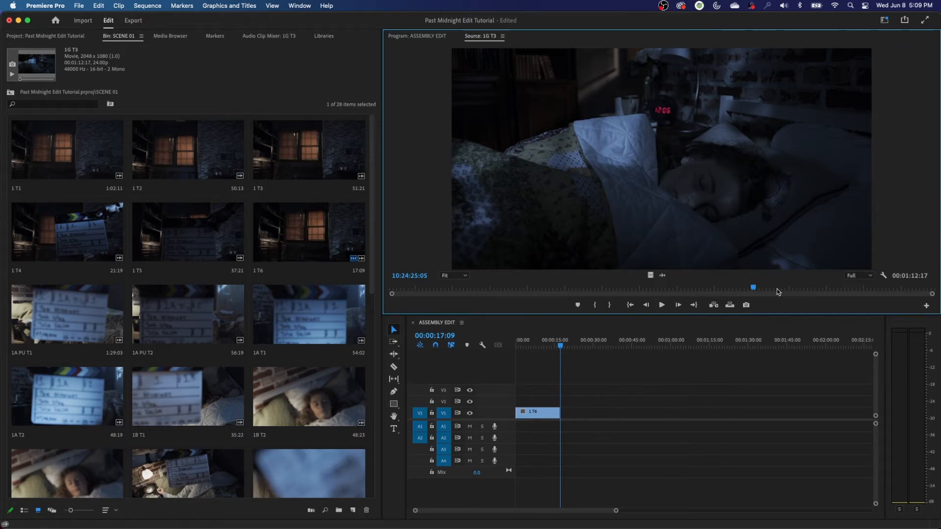
pyautogui.press('i')
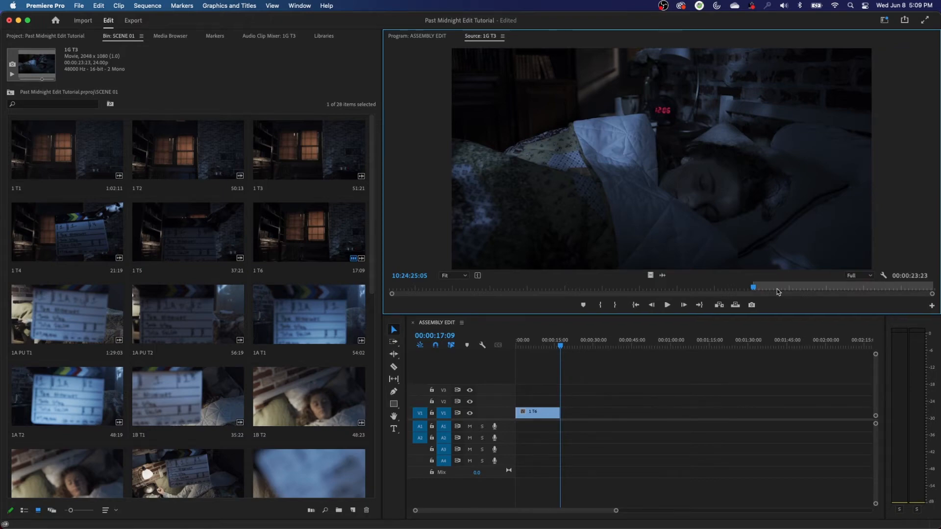
# Step: Play clip 1G T3 forward past the clock change, play back, and set its Out point at 10:24:27:04
pyautogui.press('l')
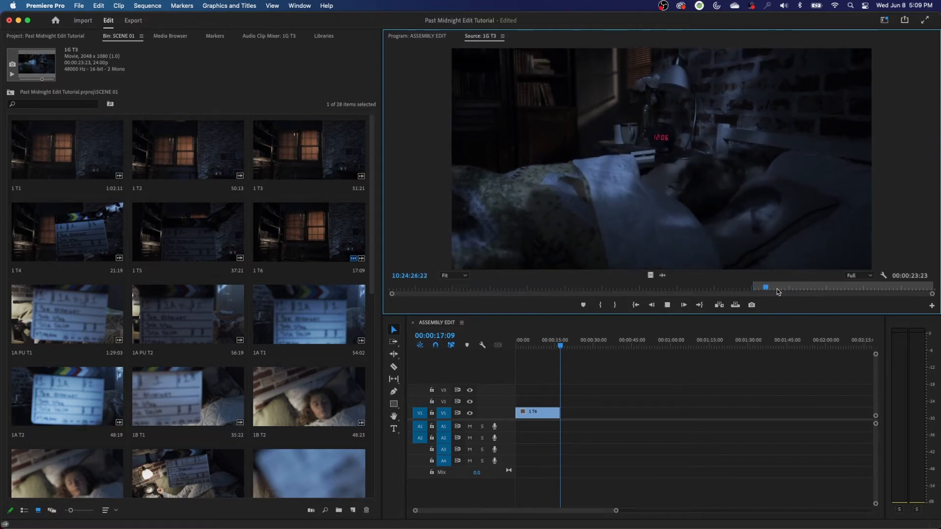
pyautogui.press('k')
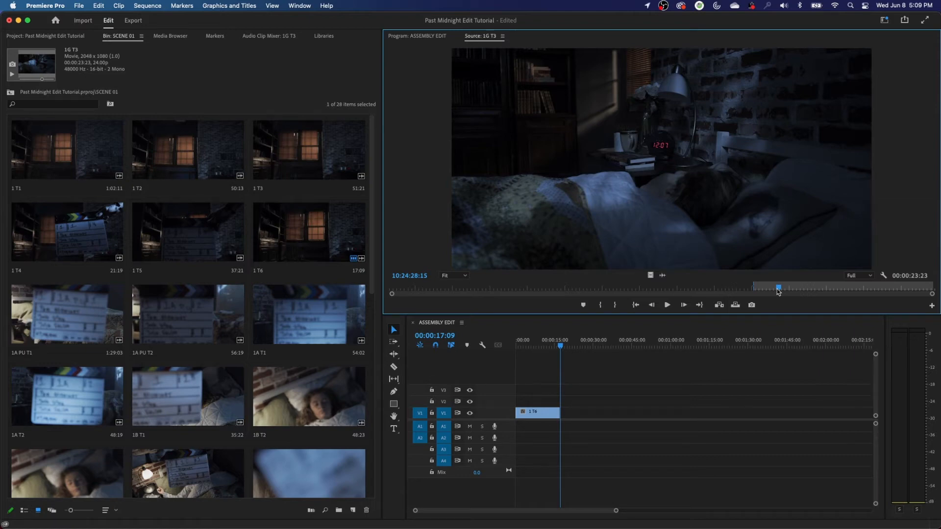
pyautogui.press('j')
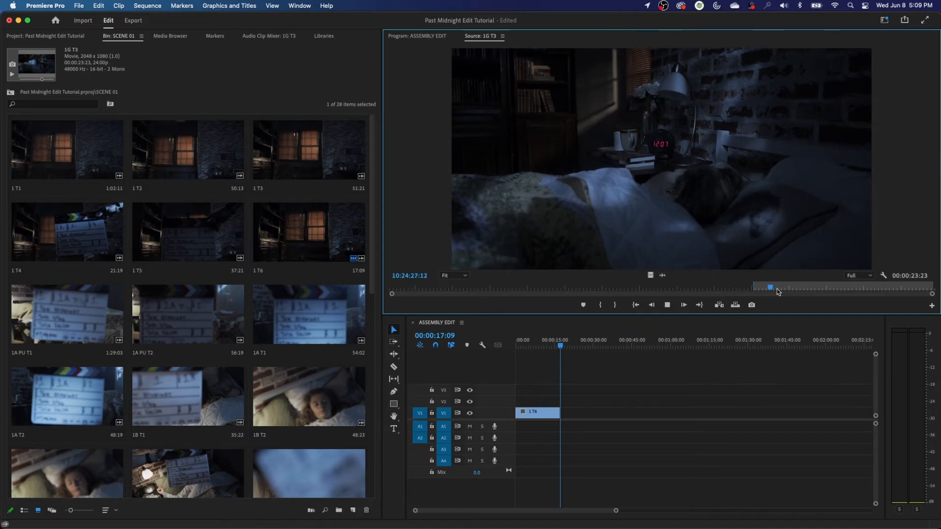
pyautogui.press('k')
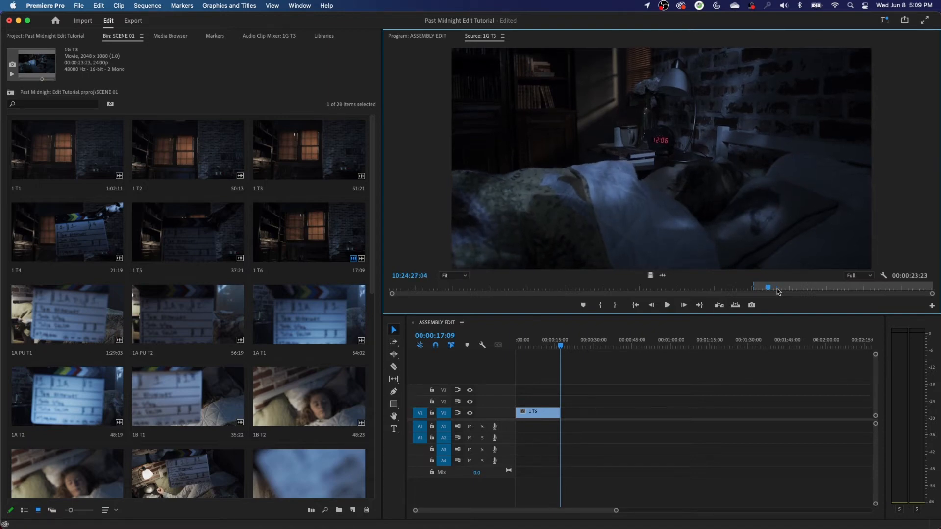
pyautogui.press('o')
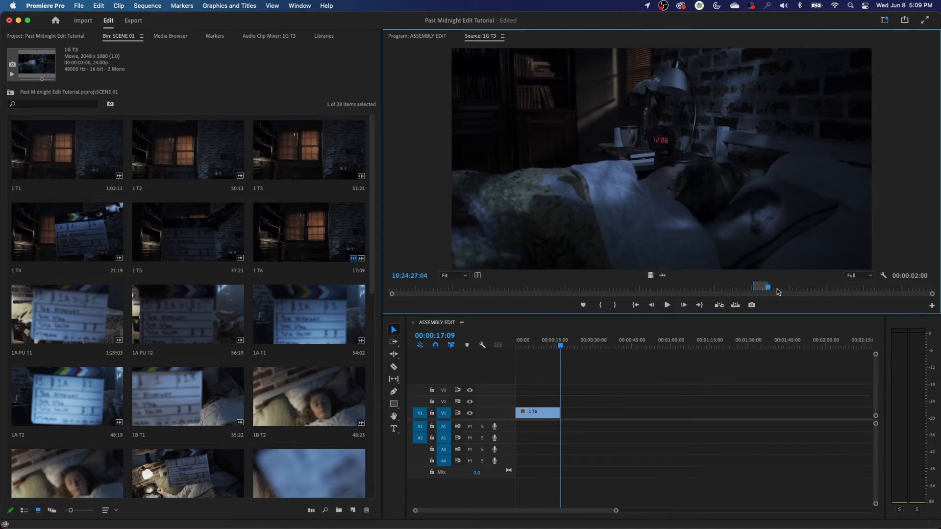
# Step: Overwrite the marked part of 1G T3 with its audio into the sequence after 1 T6, and enlarge the timeline view
pyautogui.press('.')
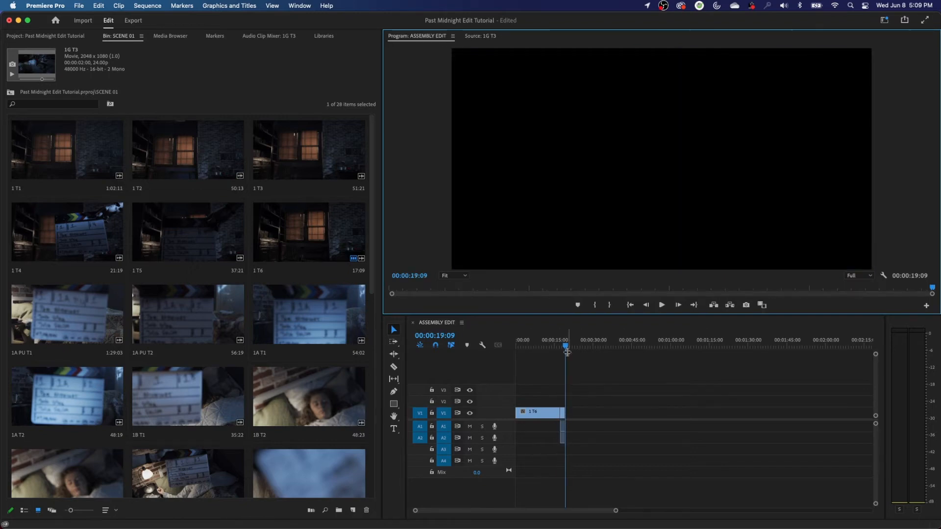
pyautogui.click(568, 351)
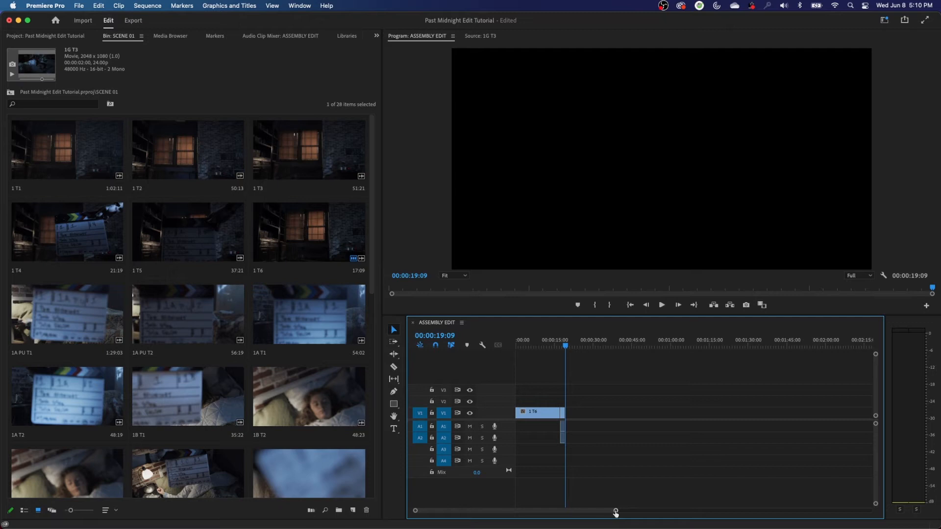
pyautogui.moveTo(615, 512); pyautogui.dragTo(683, 500)
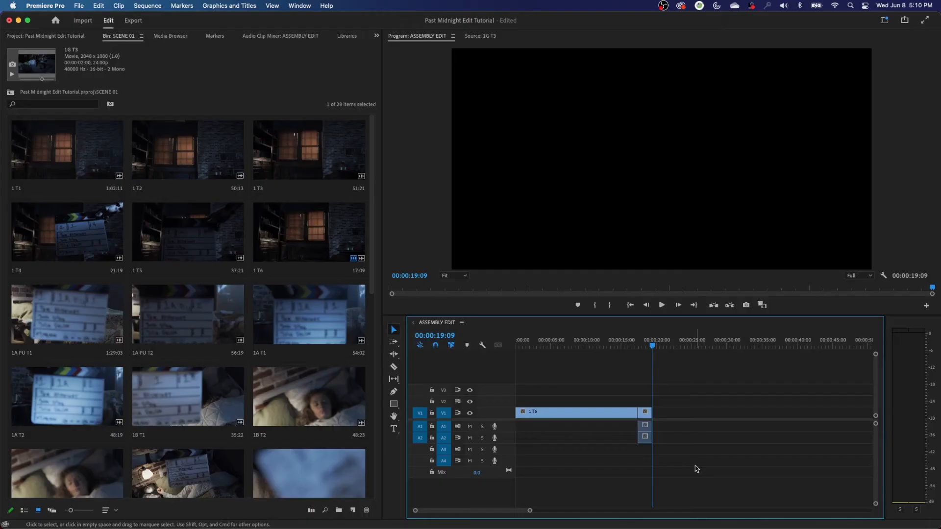
# Step: Zoom the timeline in and out around the playhead, finishing close on the join between 1 T6 and 1G T3
pyautogui.press('=')
pyautogui.press('=')
pyautogui.press('=')
pyautogui.press('-')
pyautogui.press('-')
pyautogui.press('-')
pyautogui.press('-')
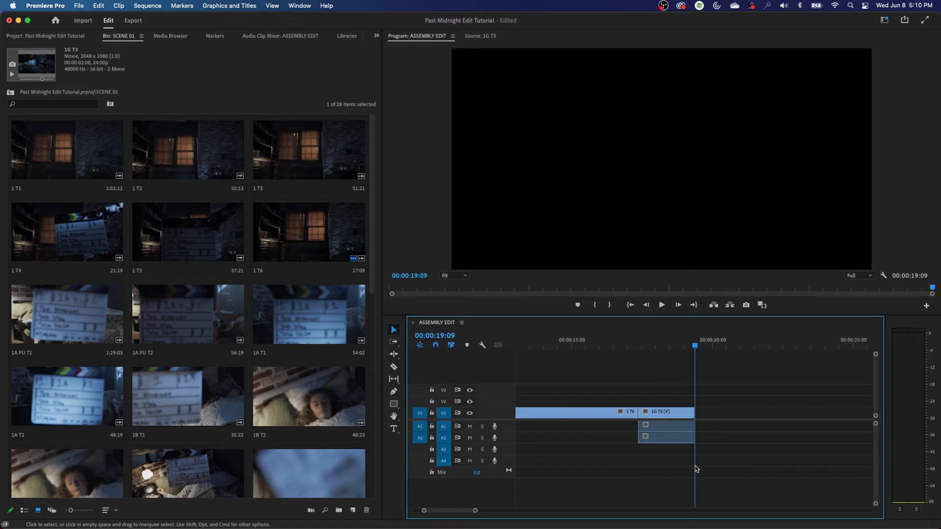
pyautogui.press('-')
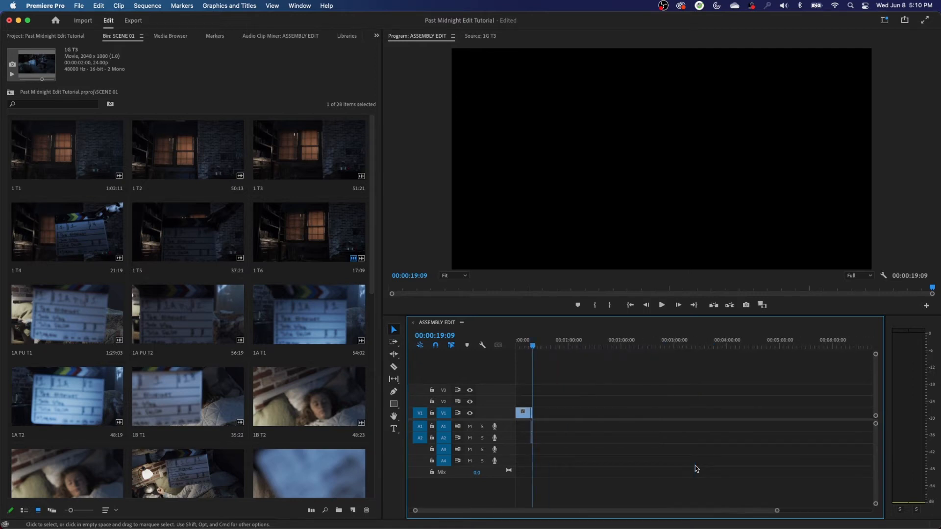
pyautogui.press('=')
pyautogui.press('=')
pyautogui.press('=')
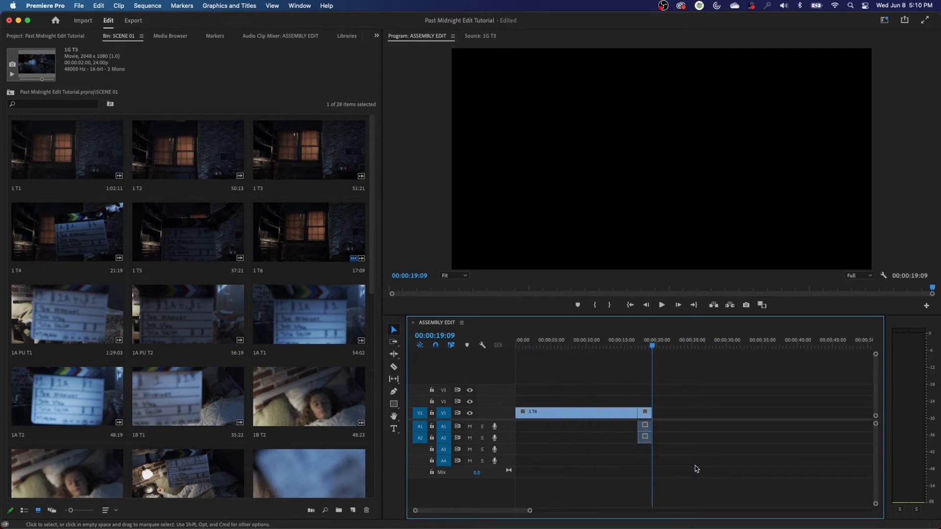
pyautogui.press('.')
pyautogui.press('=')
pyautogui.press('=')
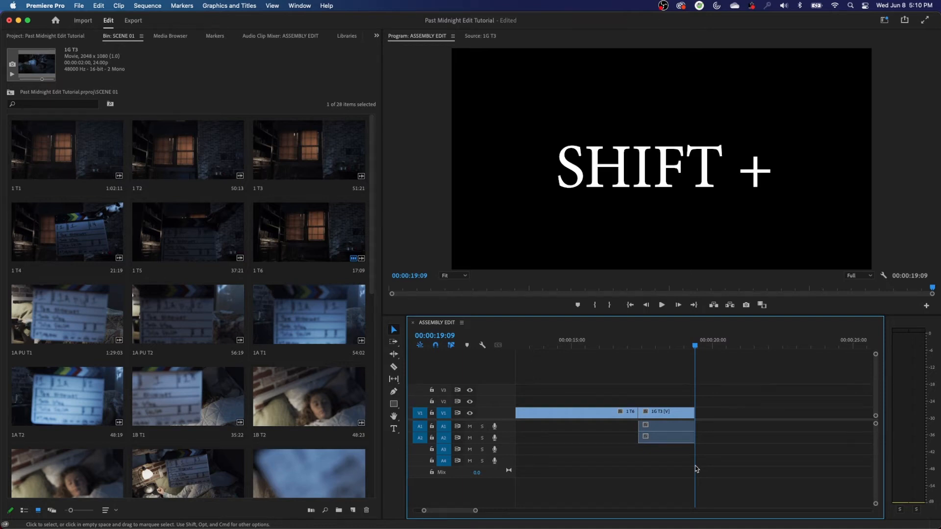
# Step: Expand all timeline tracks, trying out individual heights for Video 1, Audio 1 and Audio 2 and the minimized track view
pyautogui.hotkey('shift', '=')
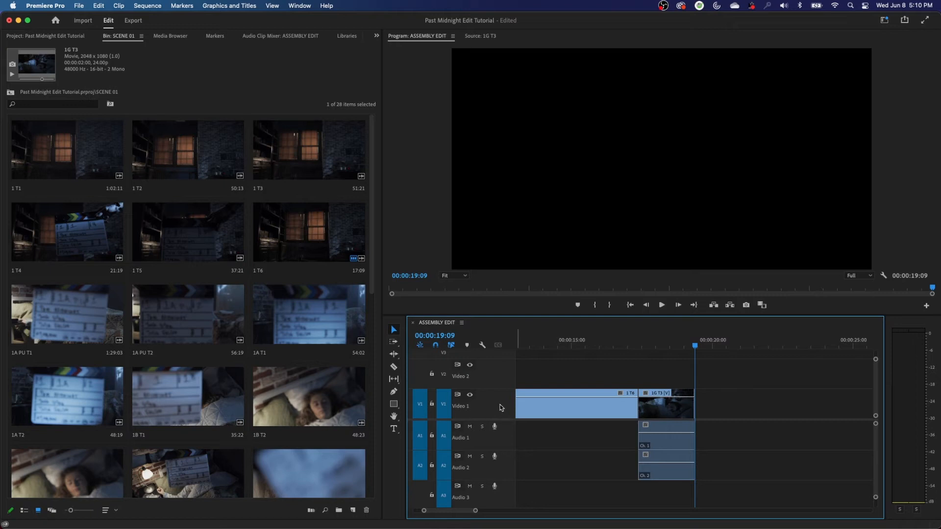
pyautogui.keyDown('alt'); pyautogui.scroll(5, 500, 408); pyautogui.keyUp('alt')
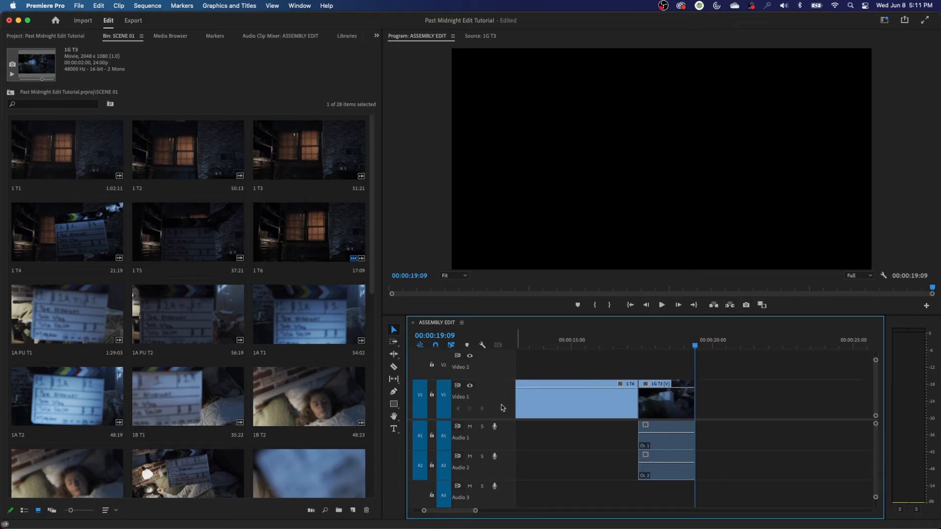
pyautogui.keyDown('alt'); pyautogui.scroll(-3, 501, 408); pyautogui.keyUp('alt')
pyautogui.keyDown('alt'); pyautogui.scroll(4, 505, 439); pyautogui.keyUp('alt')
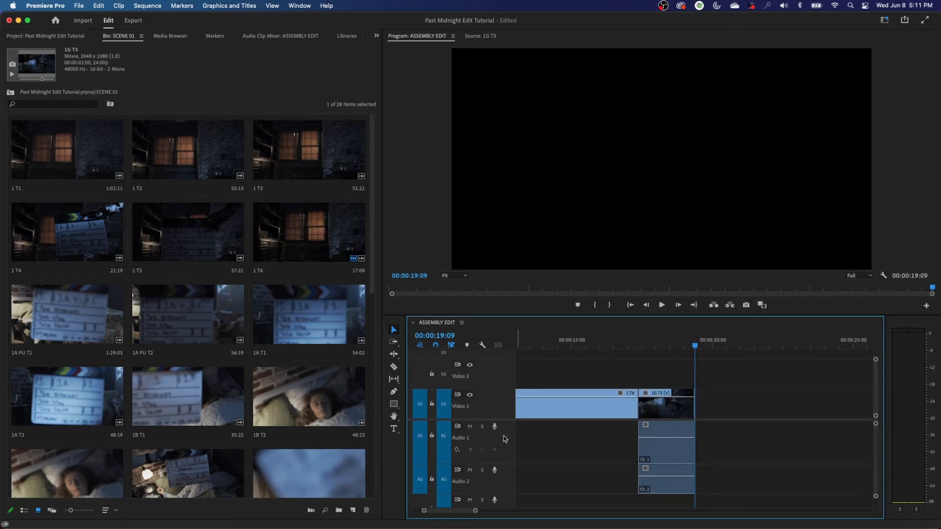
pyautogui.keyDown('alt'); pyautogui.scroll(-4, 505, 440); pyautogui.keyUp('alt')
pyautogui.keyDown('alt'); pyautogui.scroll(3, 508, 469); pyautogui.keyUp('alt')
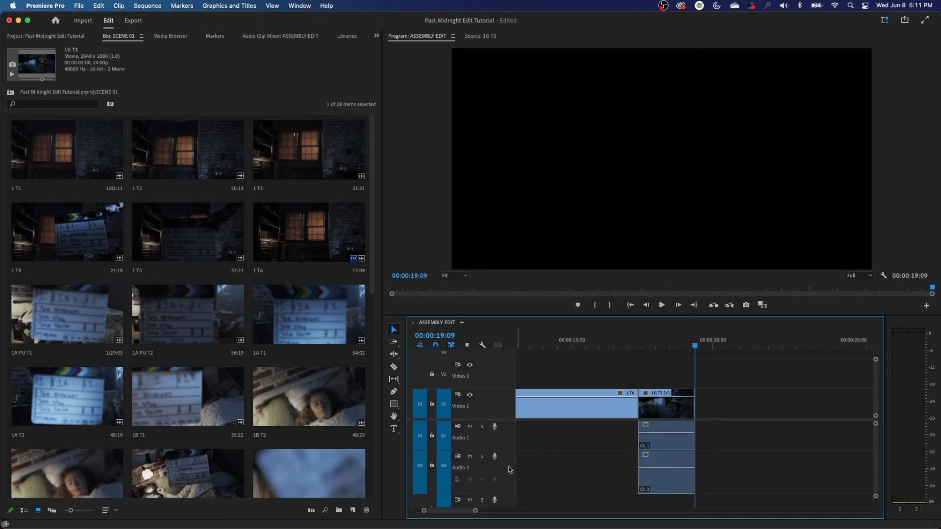
pyautogui.keyDown('alt'); pyautogui.scroll(-3, 507, 469); pyautogui.keyUp('alt')
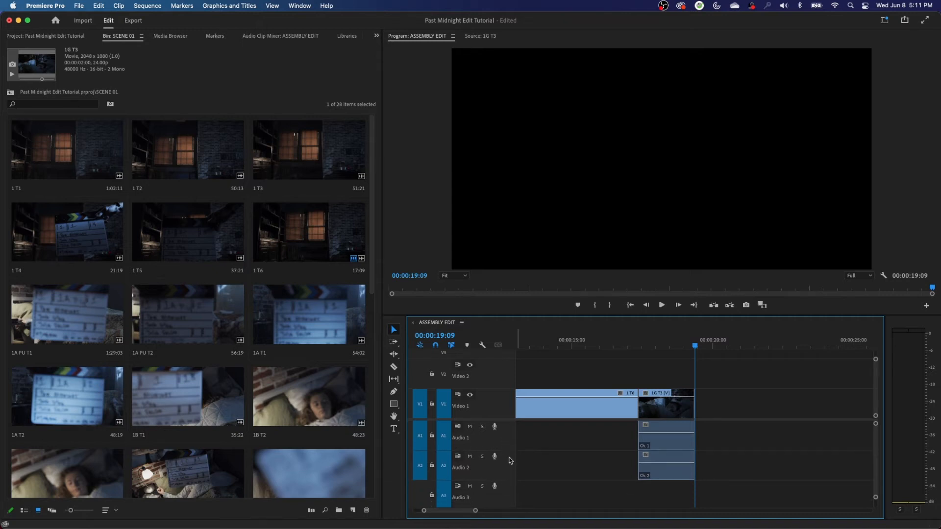
pyautogui.hotkey('shift', '-')
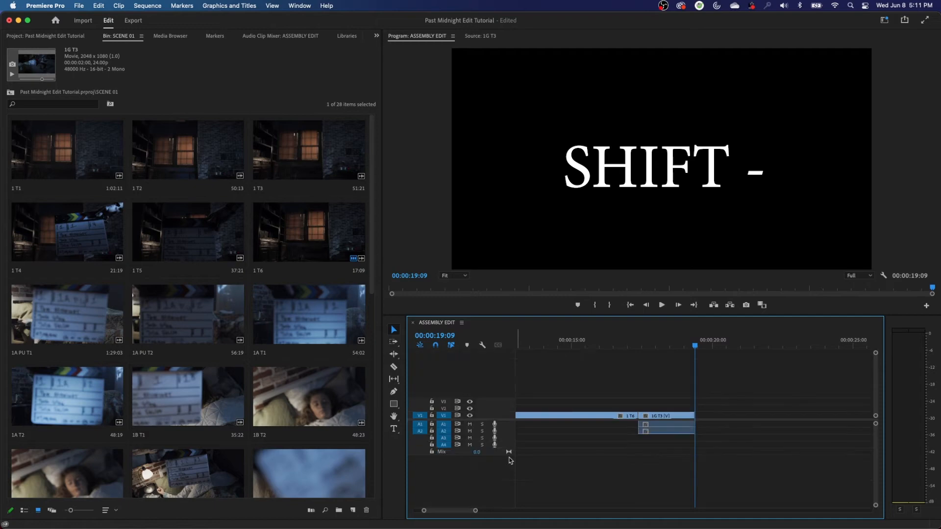
pyautogui.hotkey('shift', '=')
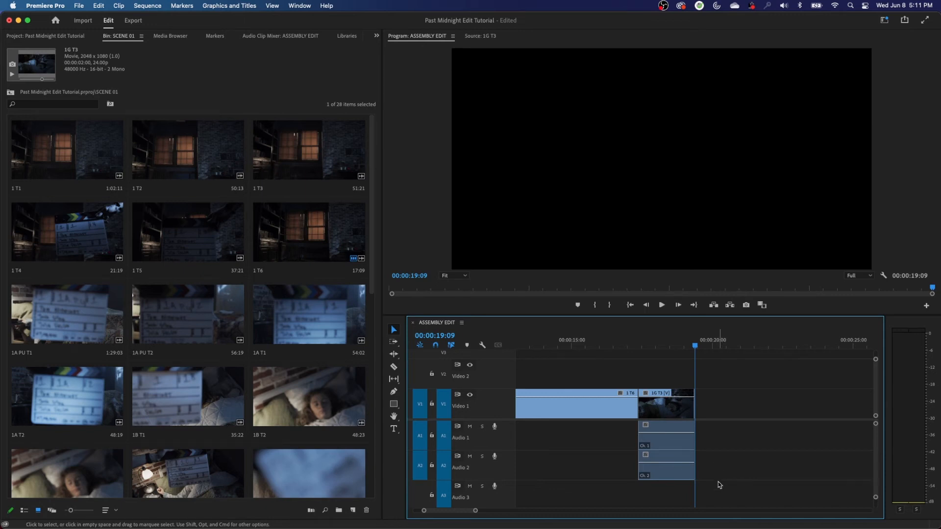
# Step: Delete both audio clips of 1G T3 from the sequence, and undo back to before that clip was added
pyautogui.moveTo(717, 481); pyautogui.dragTo(661, 452)
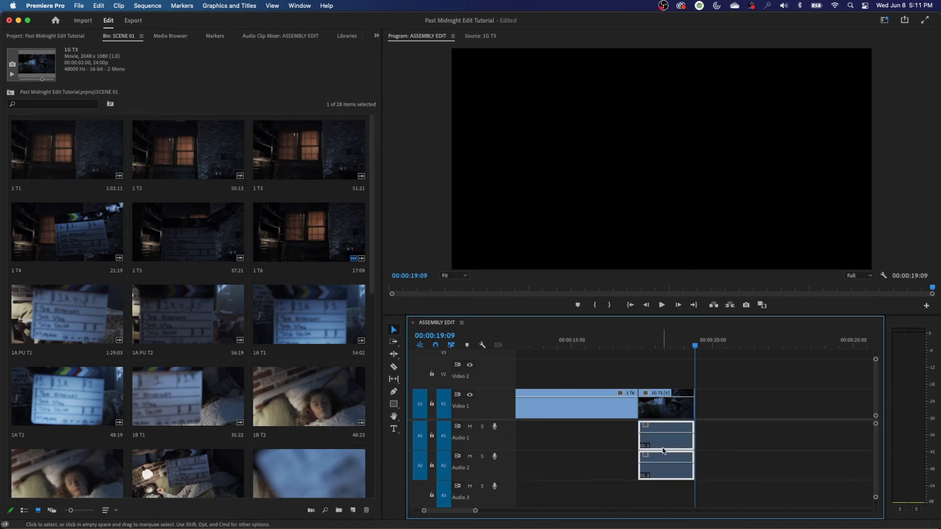
pyautogui.press('Delete')
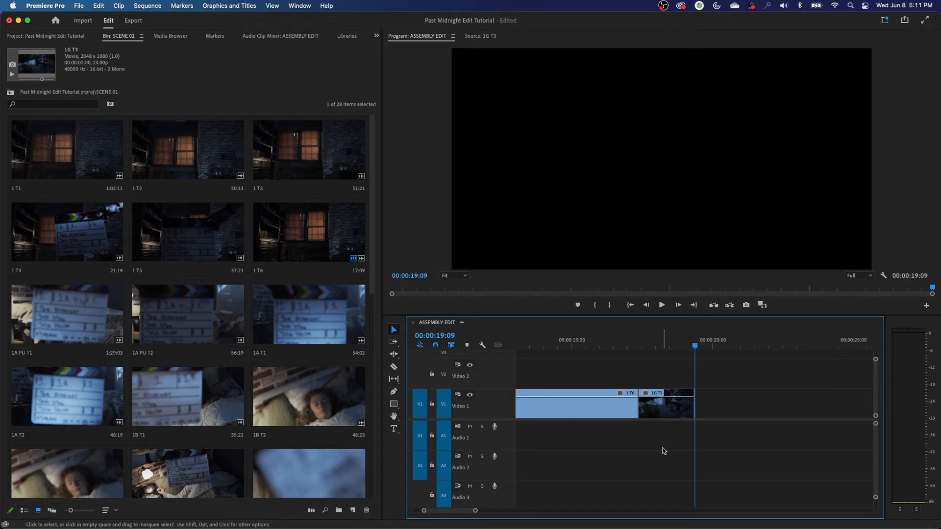
pyautogui.press('super+z')
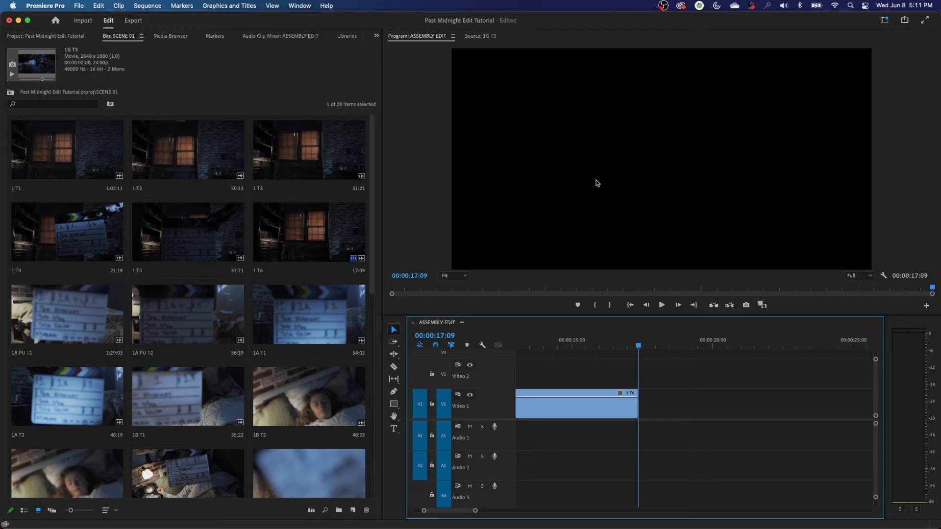
# Step: Turn off source patching for A1 and A2, and overwrite only the video of 1G T3 onto V1 after 1 T6
pyautogui.hotkey('shift', '2')
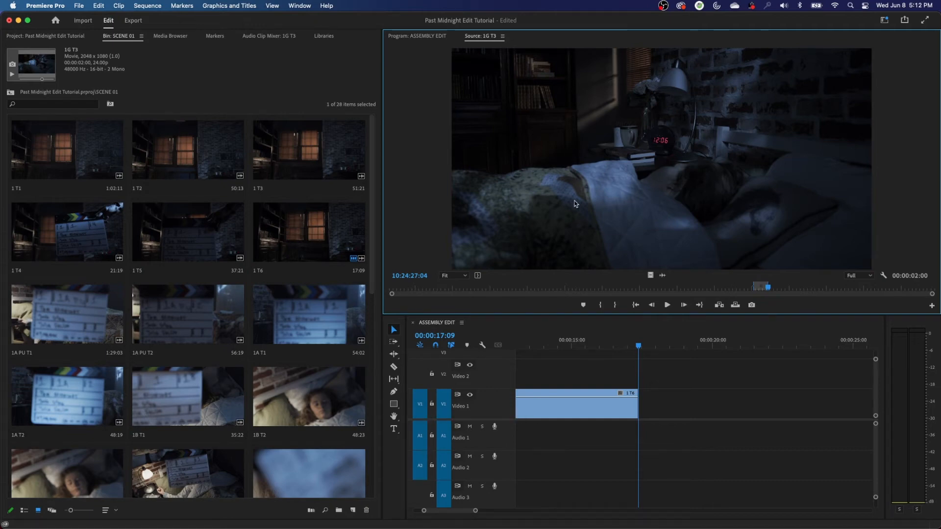
pyautogui.click(419, 441)
pyautogui.click(420, 465)
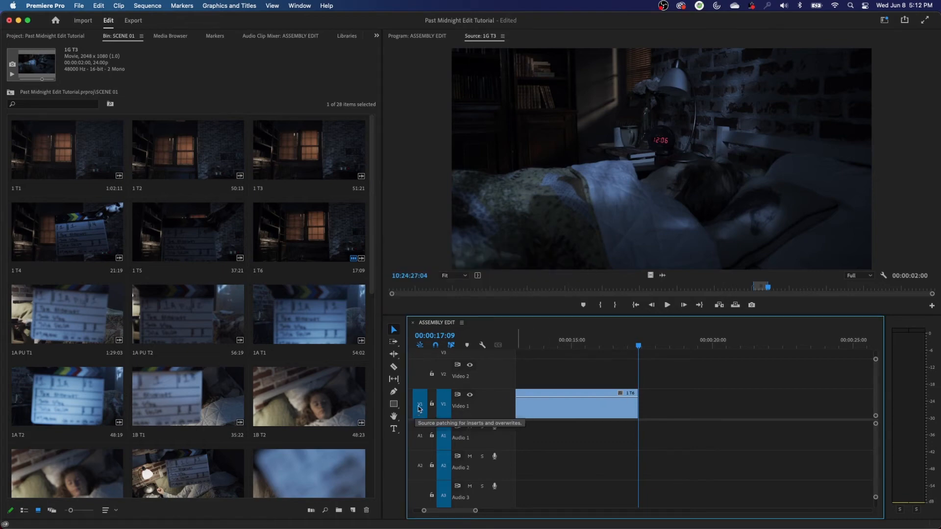
pyautogui.click(700, 240)
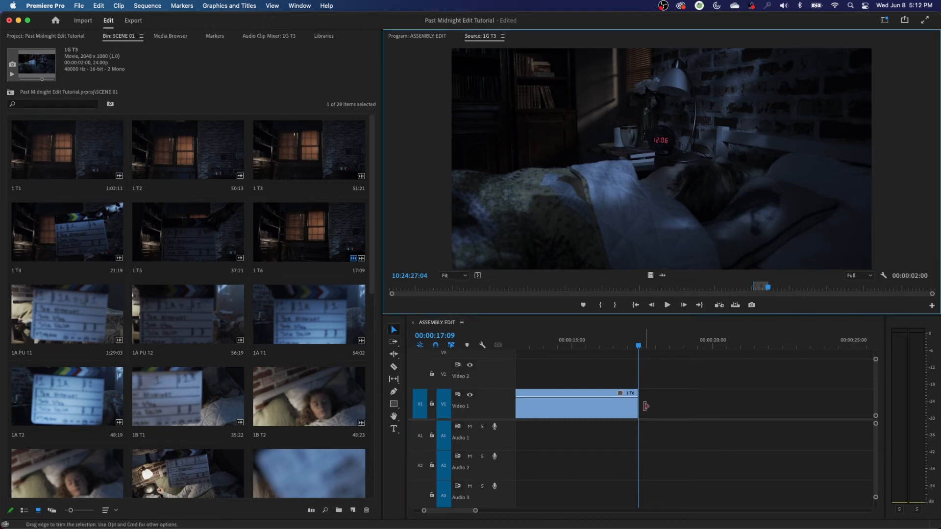
pyautogui.press('.')
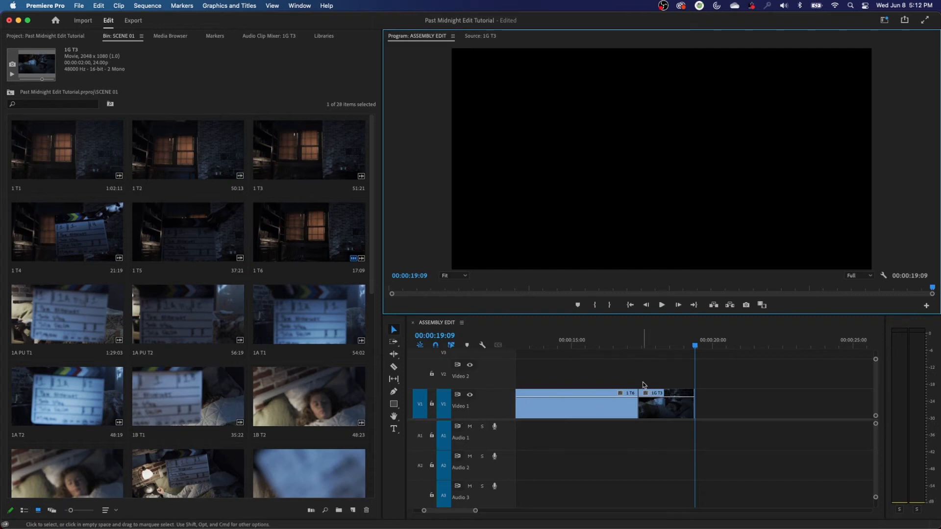
# Step: Review the cut from 1 T6 to 1G T3 in the sequence, and return the playhead to the end of 1G T3
pyautogui.click(680, 346)
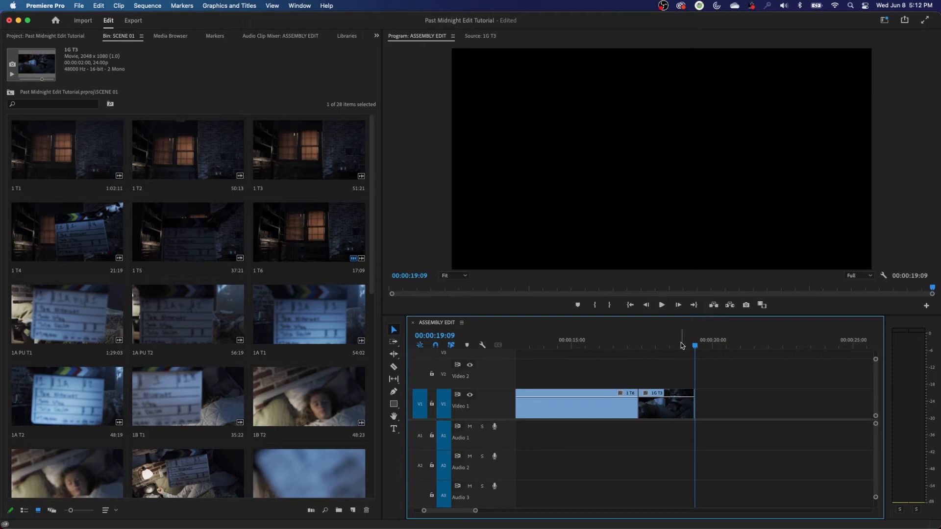
pyautogui.press('j')
pyautogui.press('j')
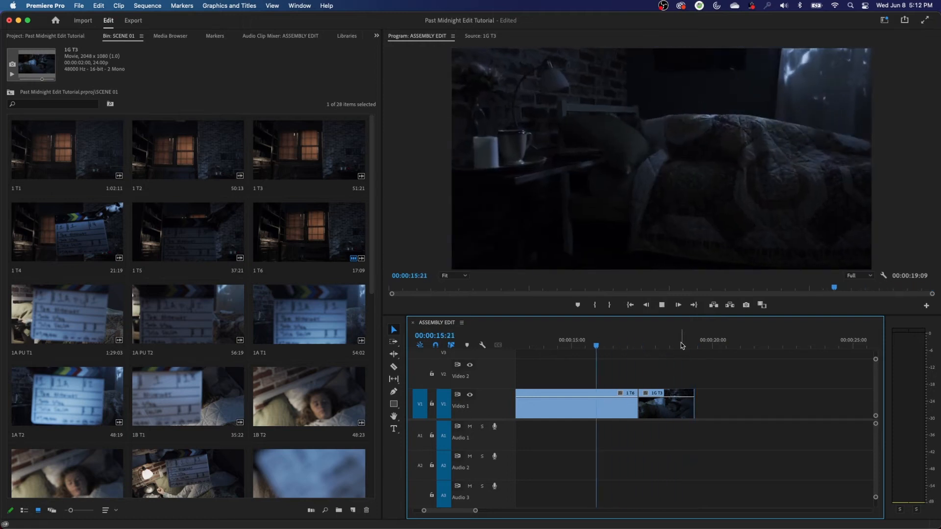
pyautogui.press('k')
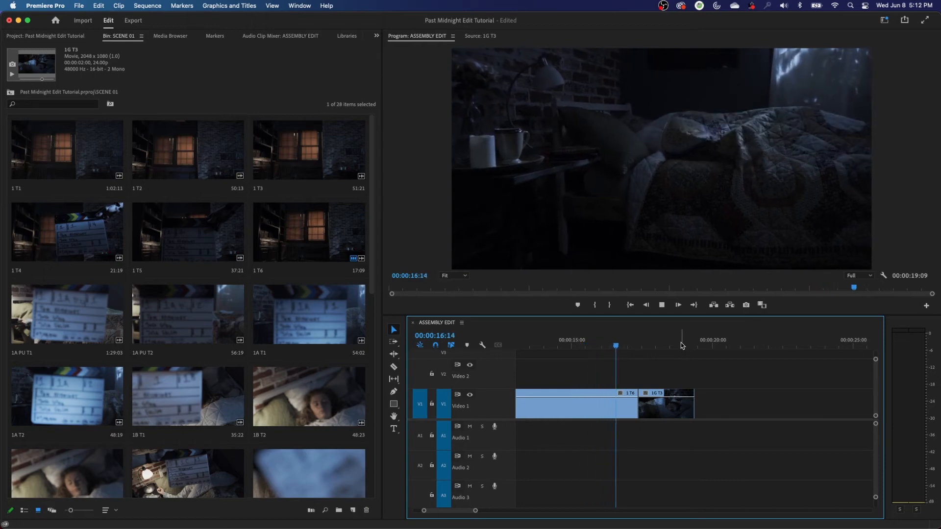
pyautogui.press('k')
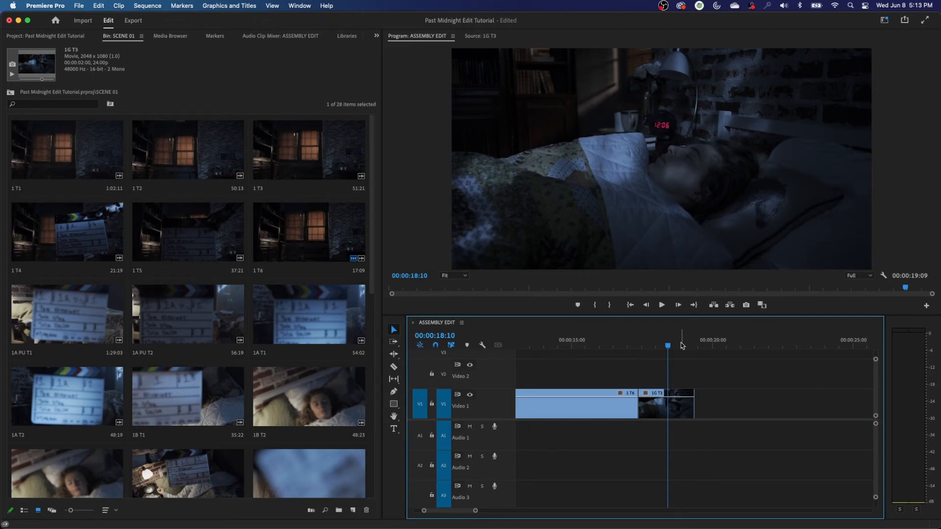
pyautogui.press('Down')
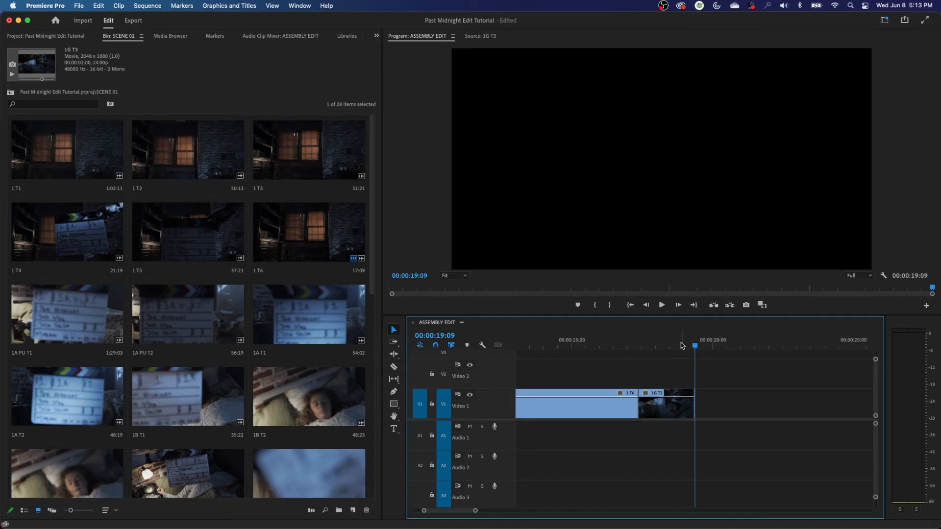
# Step: Open take 1F T1 from the SCENE 01 bin for source viewing
pyautogui.hotkey('shift', '1')
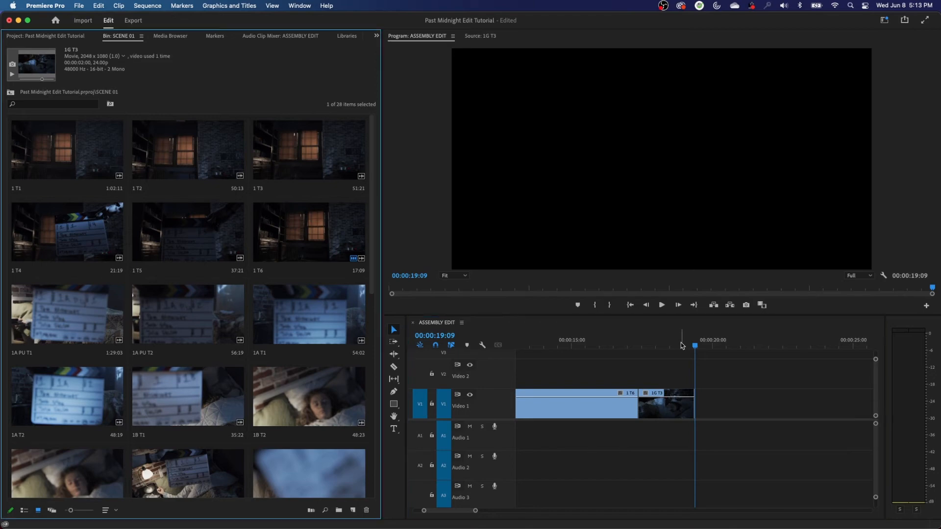
pyautogui.press('Up')
pyautogui.press('Up')
pyautogui.press('Up')
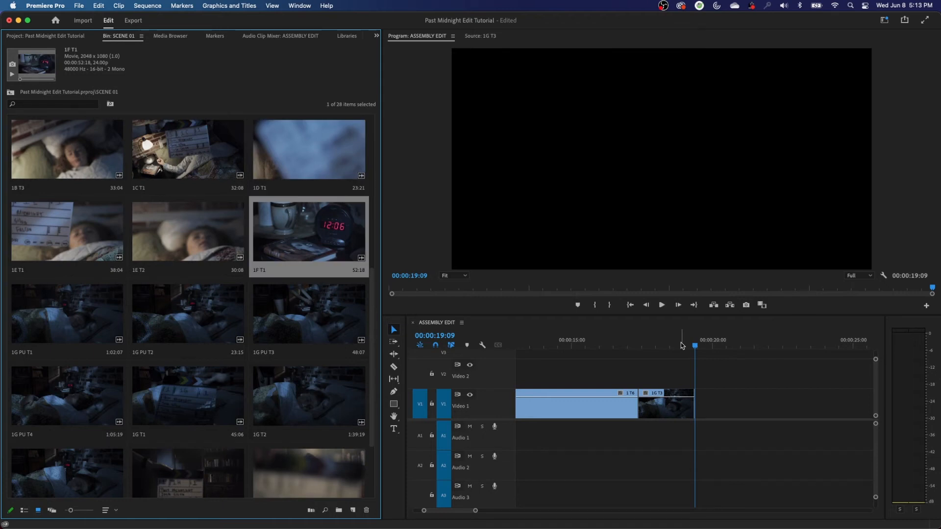
pyautogui.press('Return')
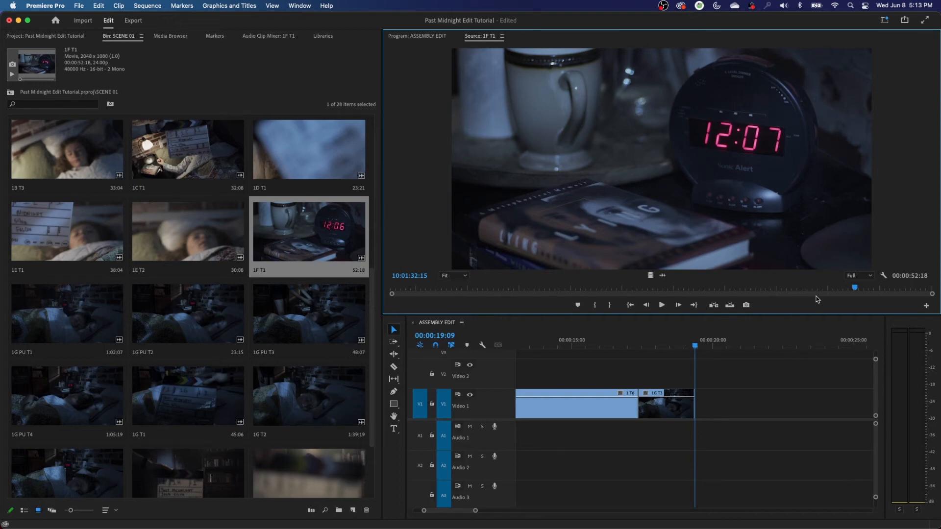
# Step: Try an In point at 10:01:30:02 in 1F T1, before the clock changes to 12:07, and play across the change
pyautogui.press('j')
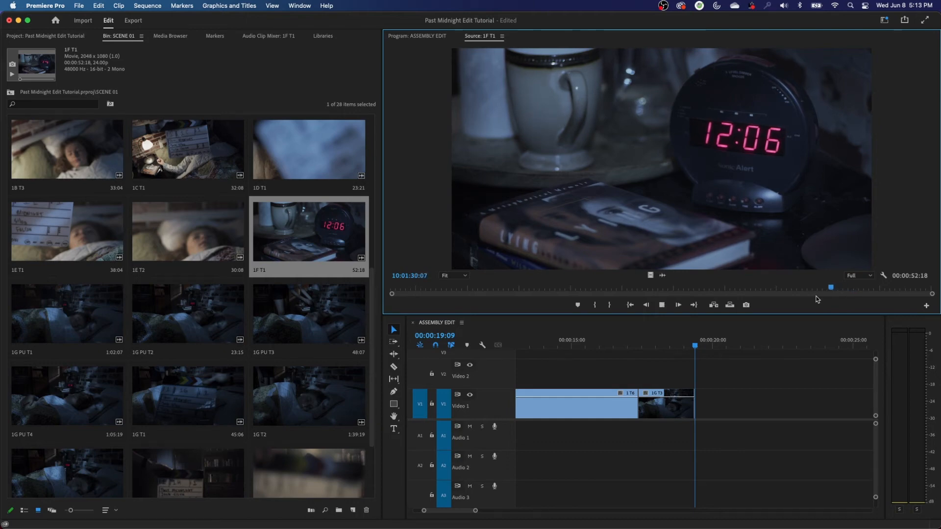
pyautogui.press('k')
pyautogui.press('i')
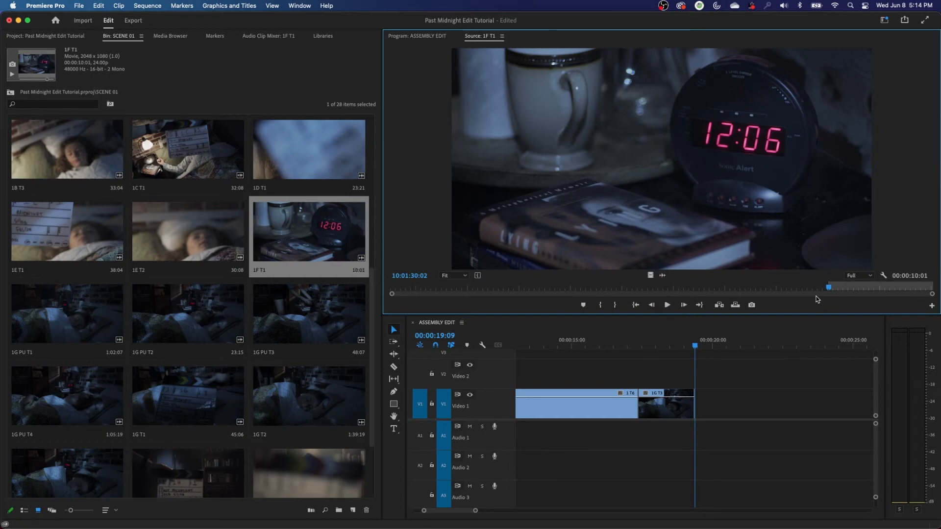
pyautogui.press('l')
pyautogui.press('k')
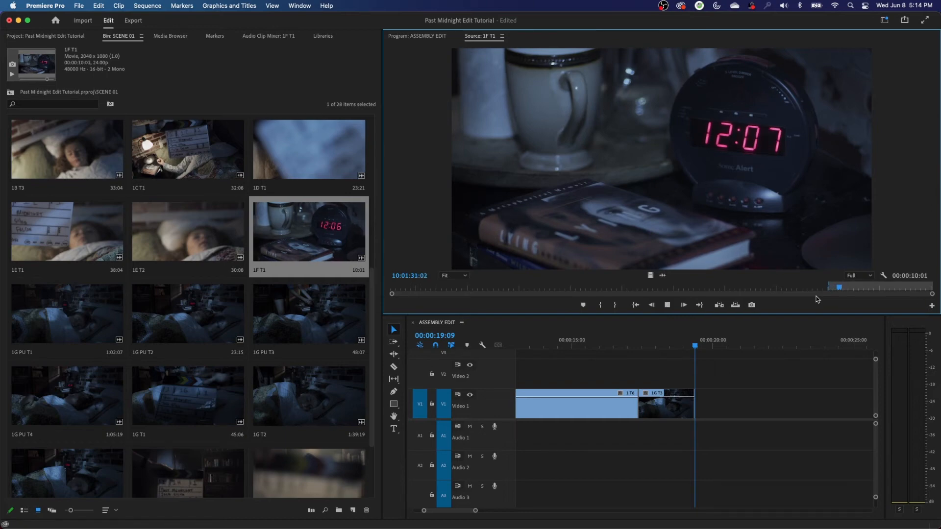
# Step: Mark 1F T1 from 10:01:29:04 to 10:01:32:06 and overwrite its video onto V1 directly after 1G T3
pyautogui.press('j')
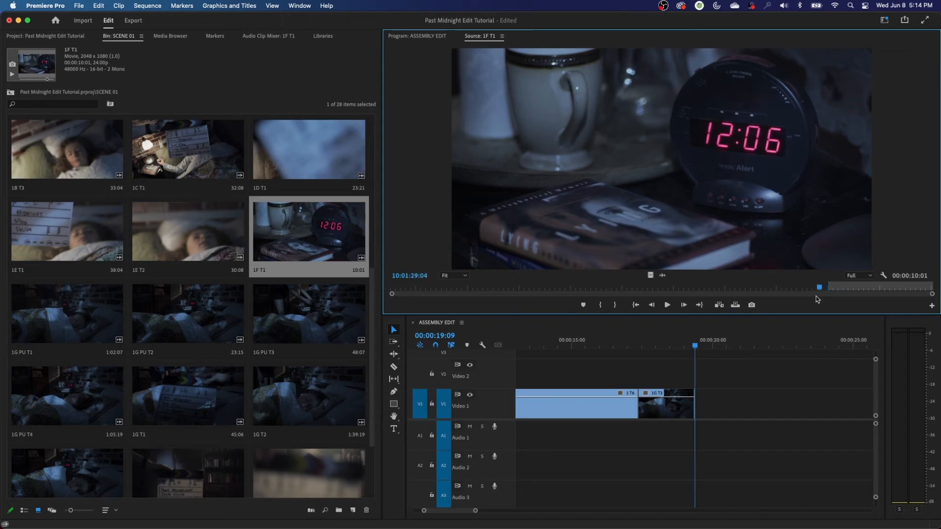
pyautogui.press('i')
pyautogui.press('l')
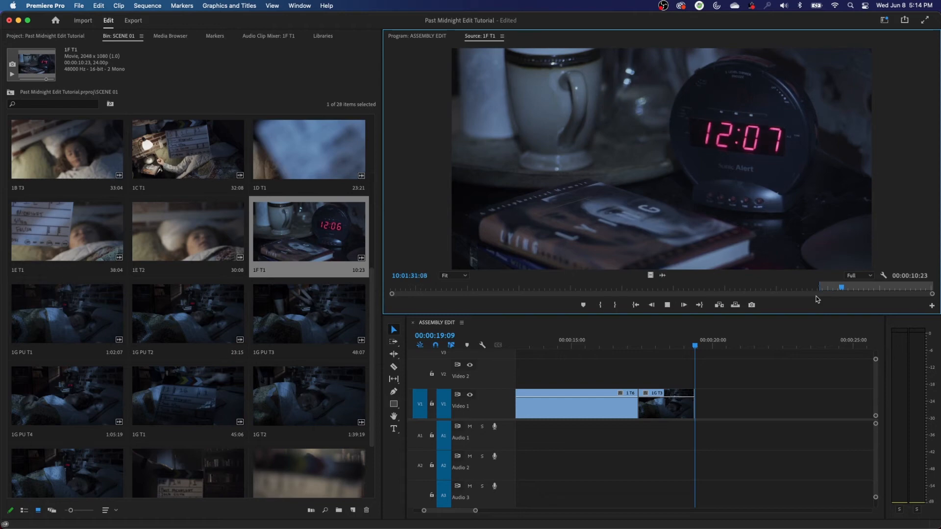
pyautogui.press('k')
pyautogui.press('o')
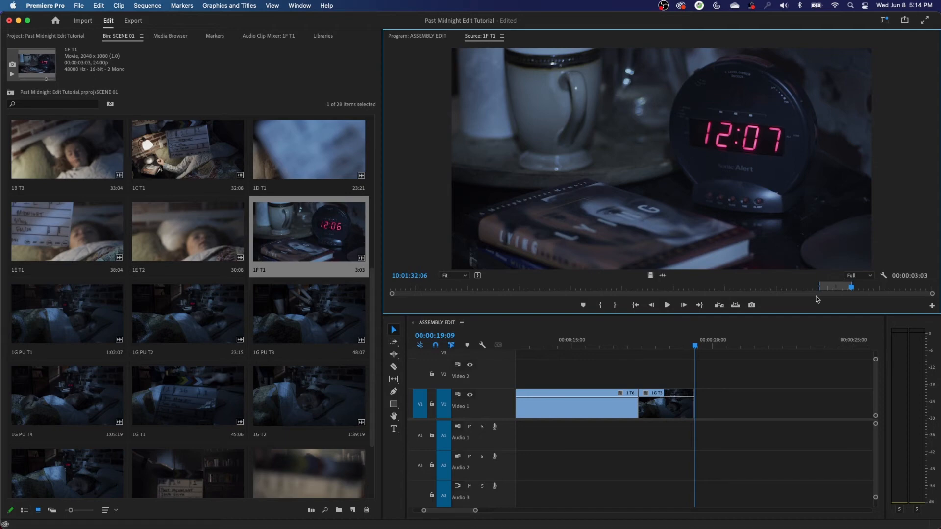
pyautogui.press('.')
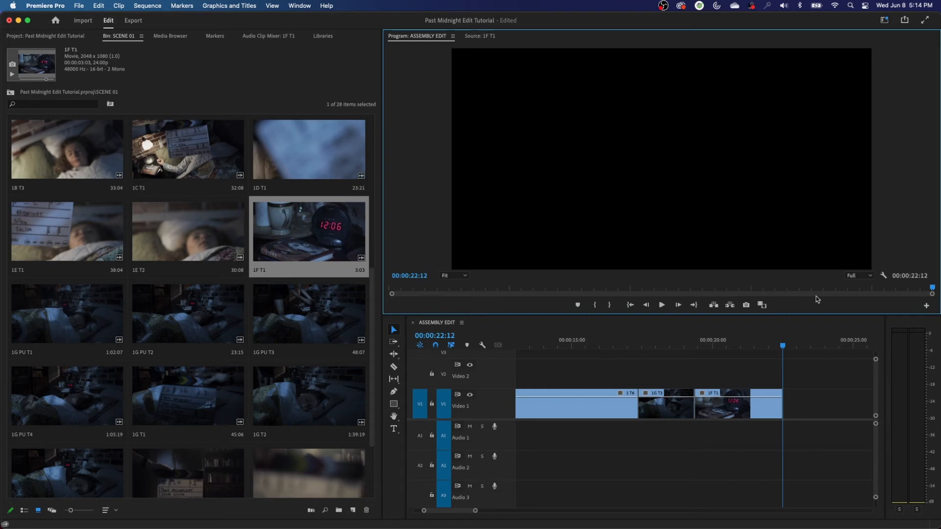
# Step: Review the sequence from the end of 1 T6 through 1G T3 to the end of 1F T1
pyautogui.hotkey('shift', '3')
pyautogui.press('j')
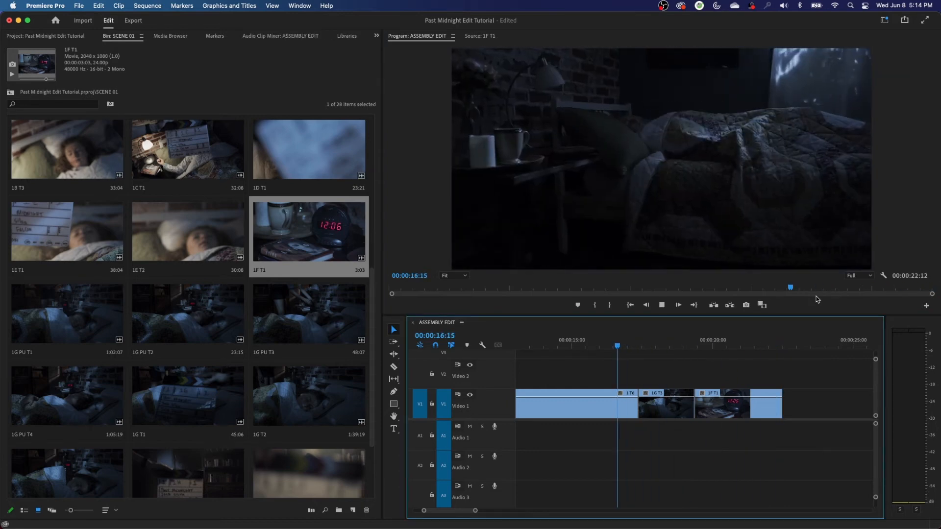
pyautogui.press('l')
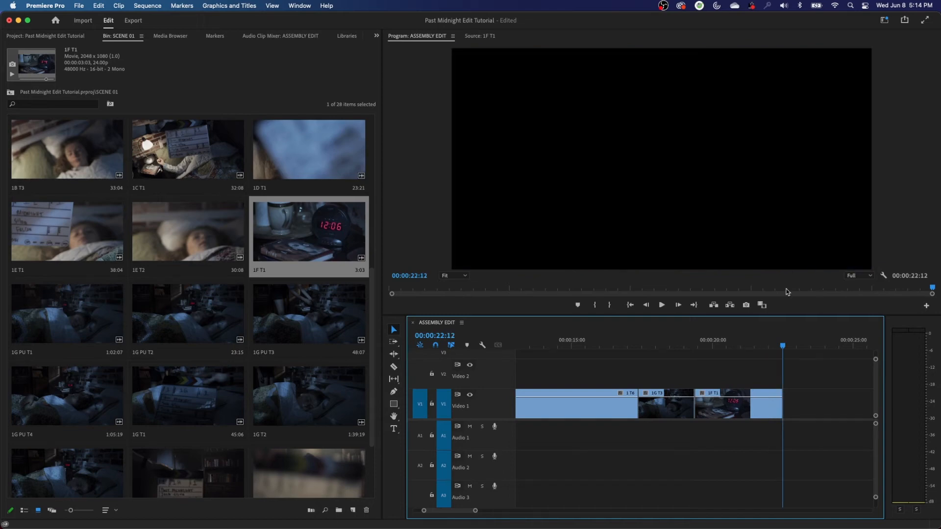
# Step: Switch to the Past Midnight script in Acrobat, read the passage after the clock reads 12:07, and return to Premiere Pro
pyautogui.press('super+Tab')
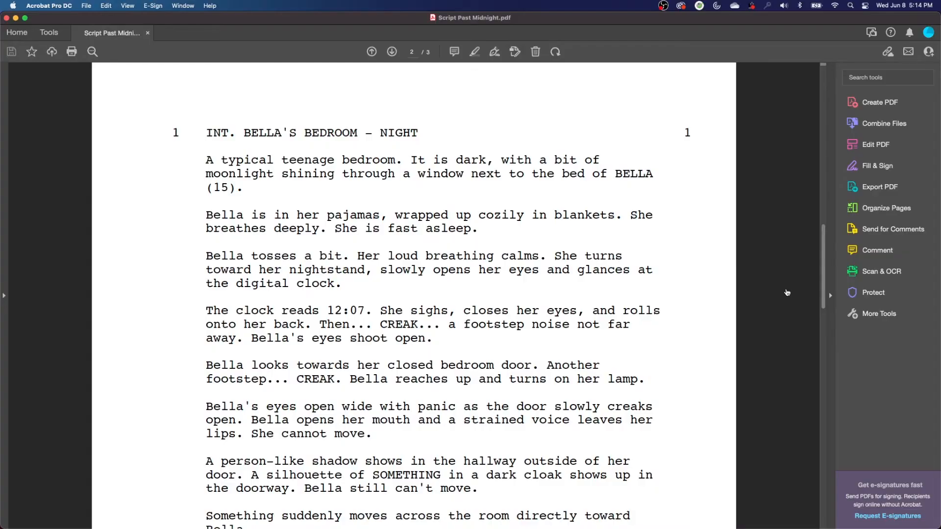
pyautogui.moveTo(384, 307); pyautogui.dragTo(572, 323)
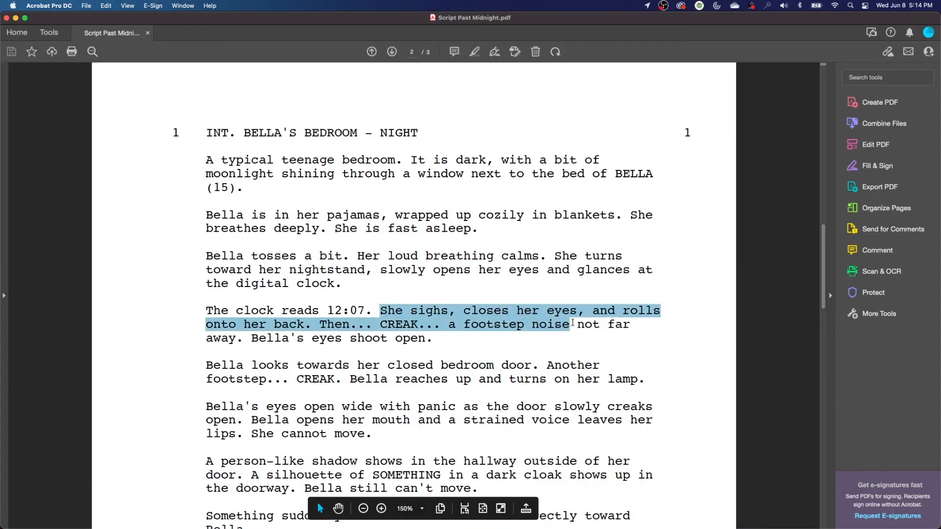
pyautogui.moveTo(479, 338); pyautogui.dragTo(329, 327)
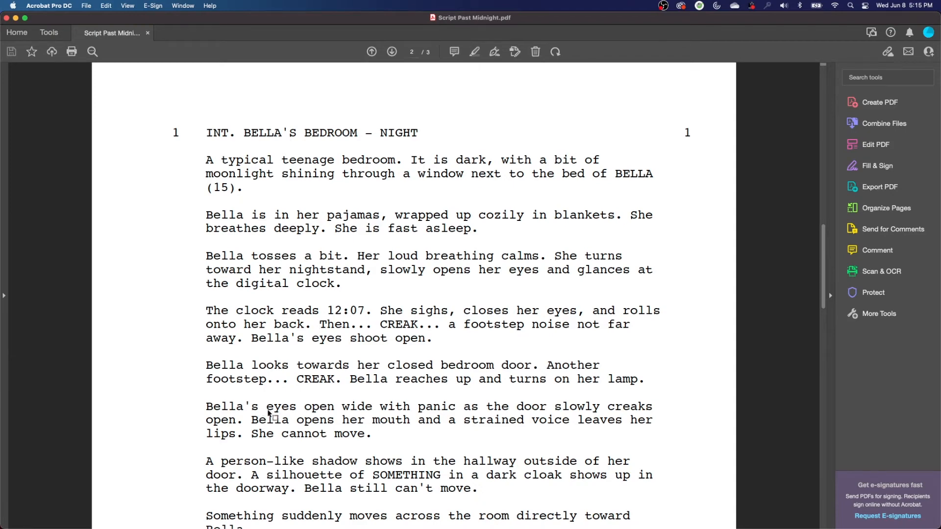
pyautogui.press('super+Tab')
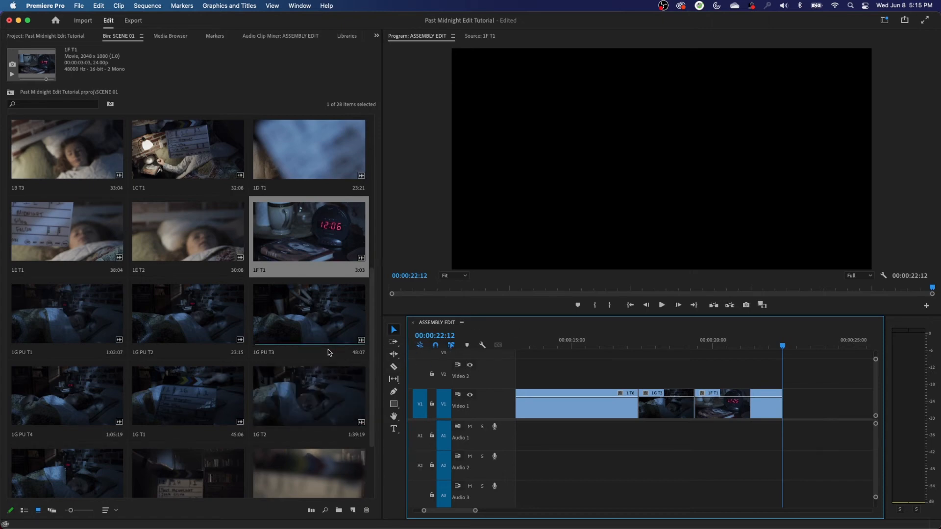
# Step: Reopen take 1 T6 from the SCENE 01 bin for source viewing
pyautogui.scroll(5, 327, 353)
pyautogui.hotkey('shift', '1')
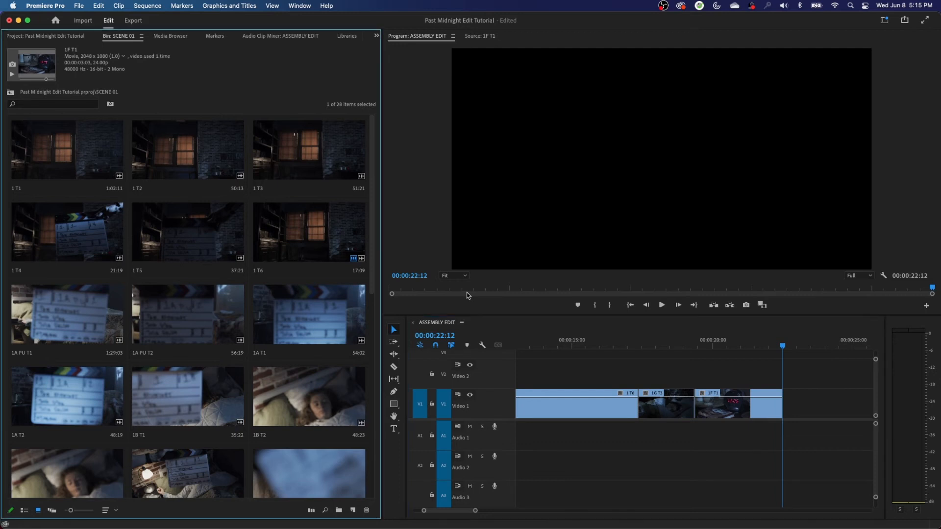
pyautogui.press('Up')
pyautogui.press('Up')
pyautogui.press('Up')
pyautogui.press('Up')
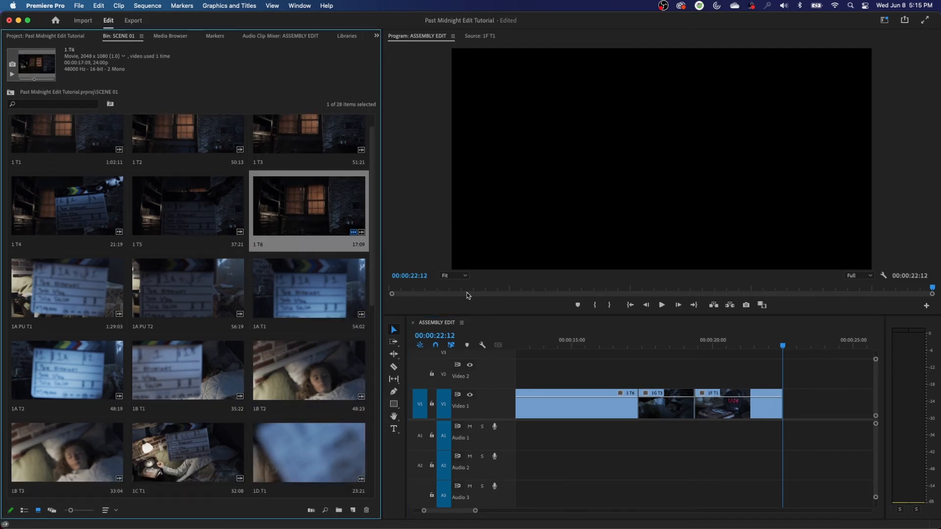
pyautogui.press('Return')
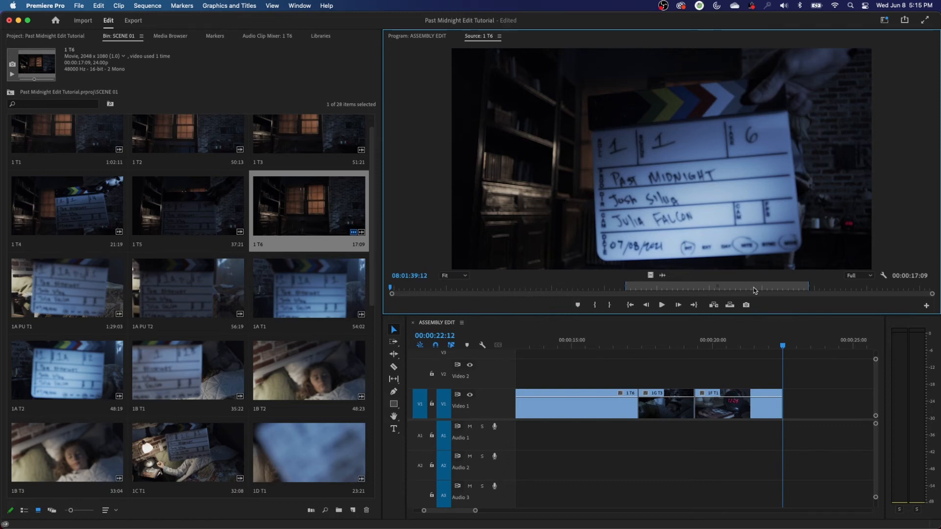
# Step: Review the unused part of 1 T6 from its Out point to the end of the take
pyautogui.hotkey('shift', 'o')
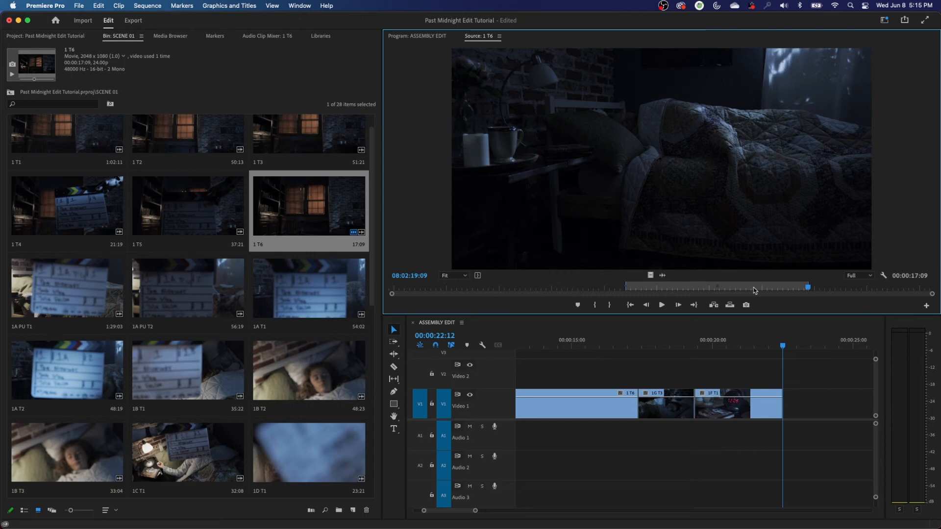
pyautogui.hotkey('shift', 'i')
pyautogui.hotkey('shift', 'o')
pyautogui.press('space')
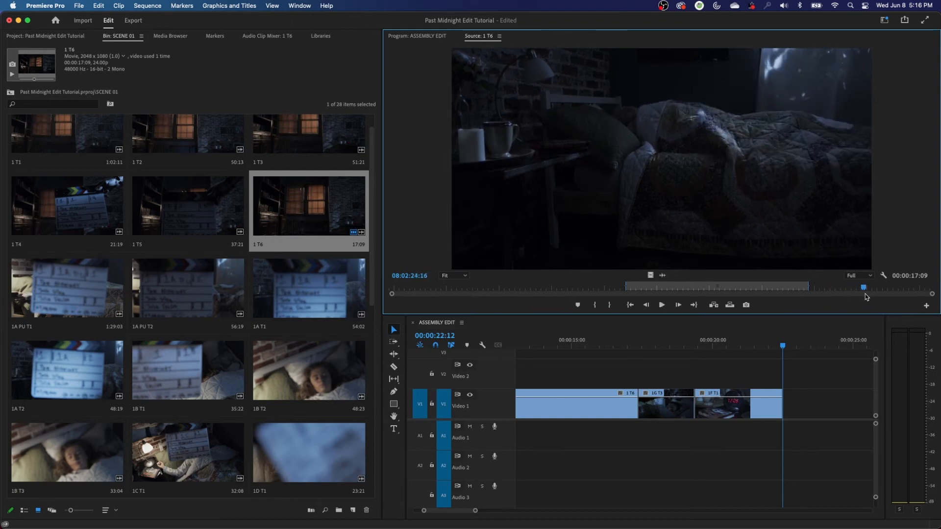
pyautogui.press('space')
pyautogui.moveTo(878, 296); pyautogui.dragTo(934, 297)
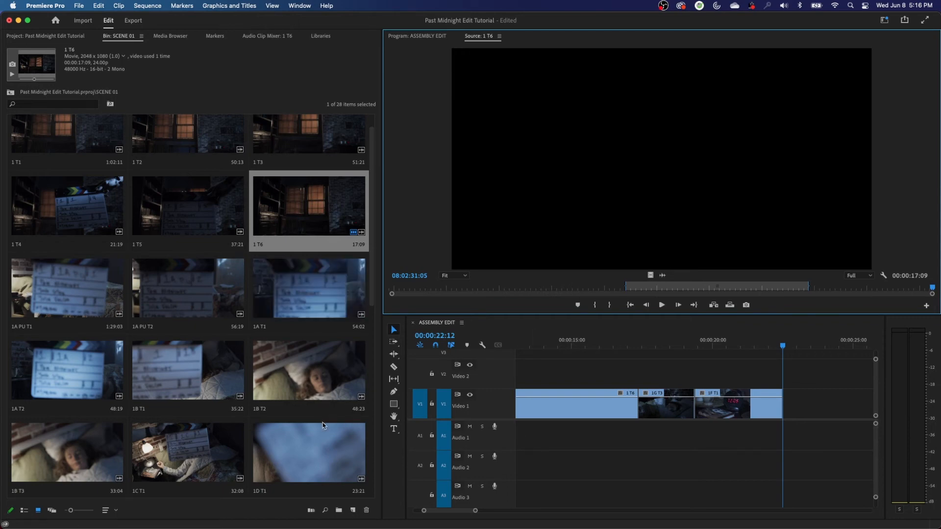
# Step: Enlarge the SCENE 01 bin to survey all takes, and open 1A T2 for source viewing
pyautogui.press('`')
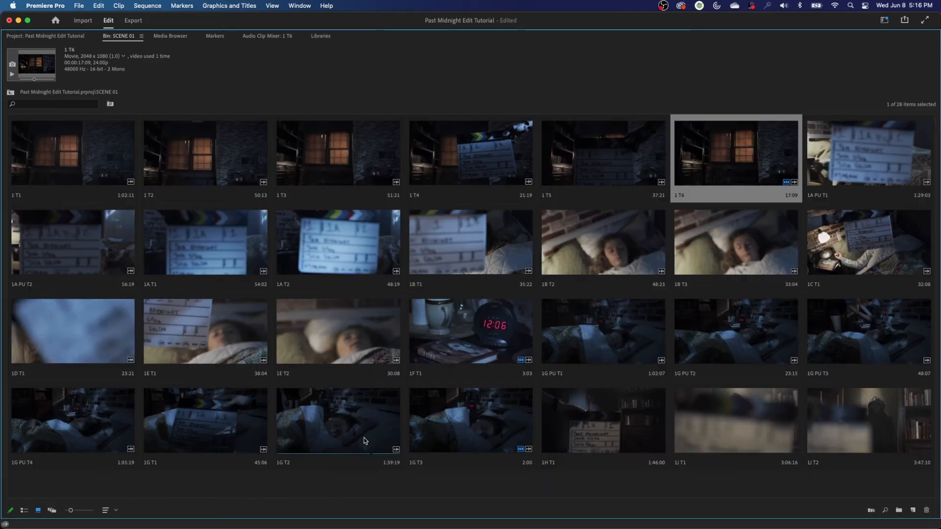
pyautogui.click(347, 259)
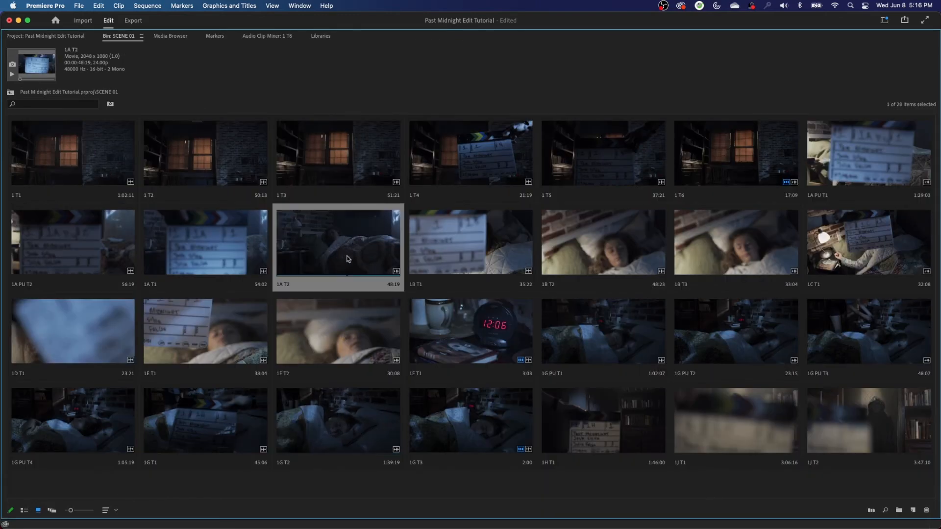
pyautogui.doubleClick(348, 258)
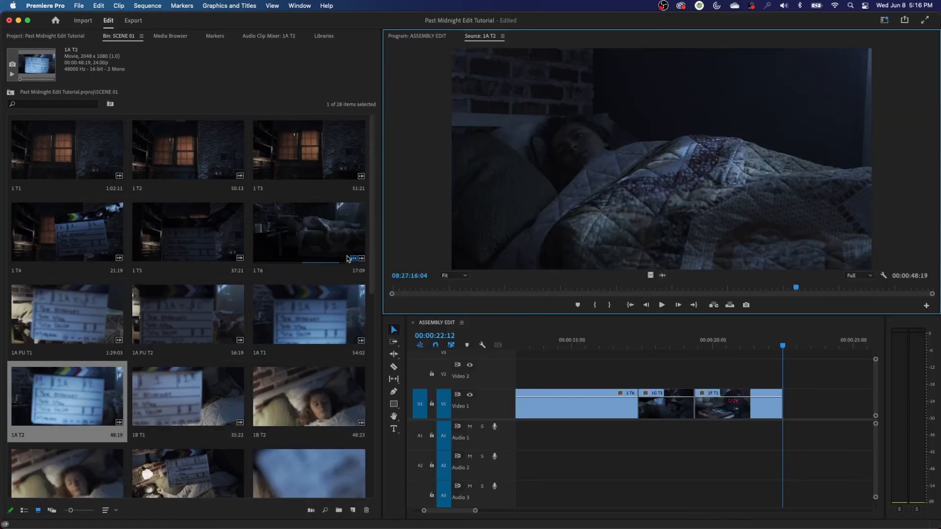
# Step: Play 1A T2 from its start and mark an In point at 08:27:07:16
pyautogui.press('Home')
pyautogui.press('space')
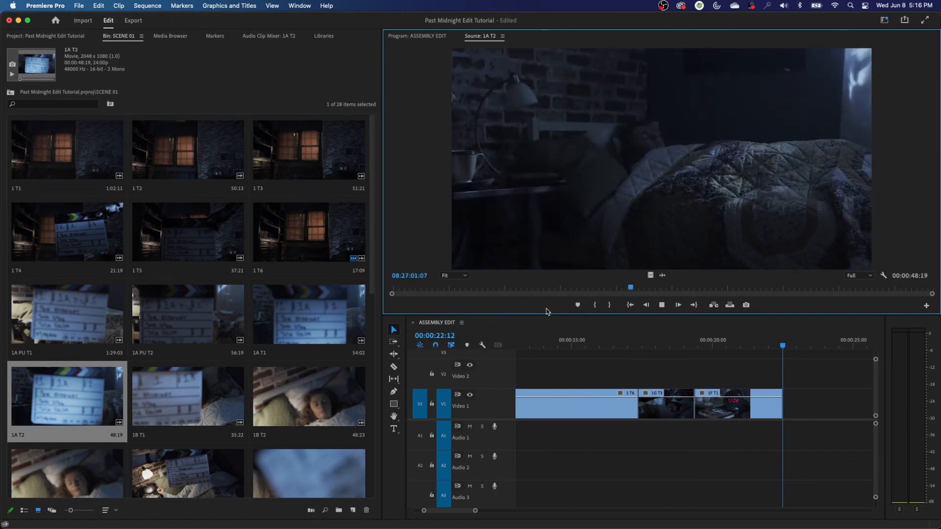
pyautogui.press('space')
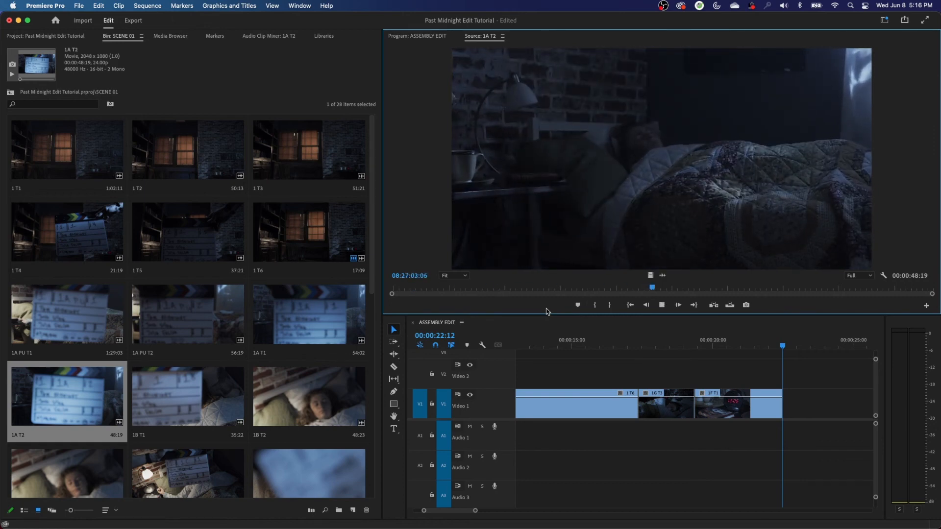
pyautogui.press('l')
pyautogui.press('space')
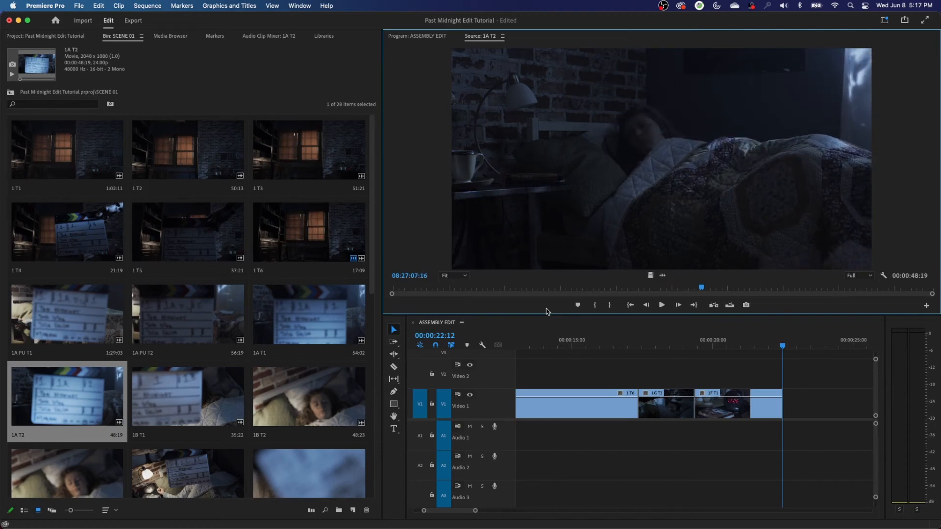
pyautogui.press('i')
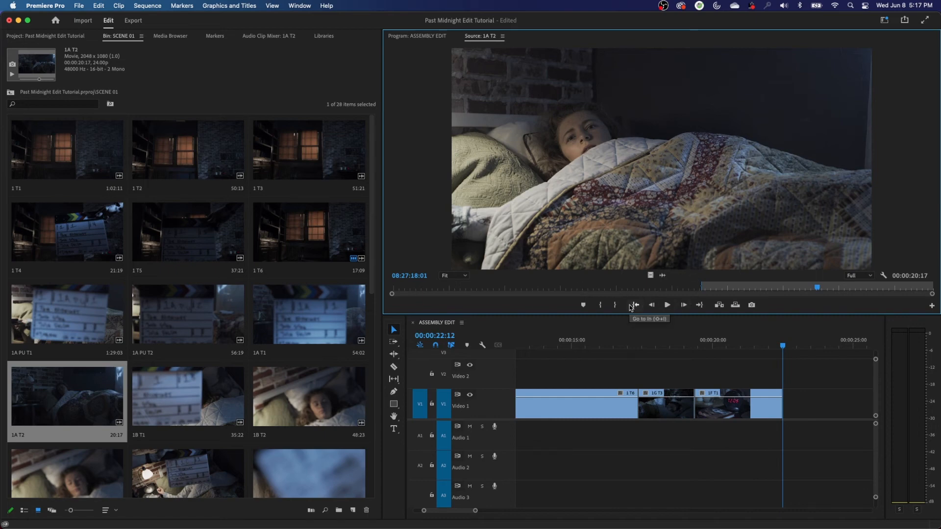
# Step: Open the alternative take 1A T1 from the bin for source viewing, with the playhead at its start
pyautogui.hotkey('shift', '1')
pyautogui.press('Up')
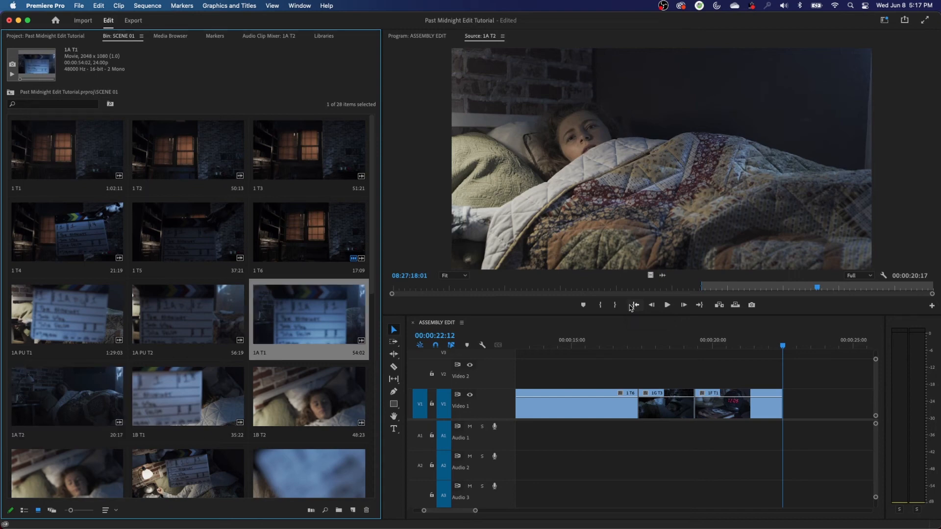
pyautogui.hotkey('shift', 'o')
pyautogui.click(630, 305)
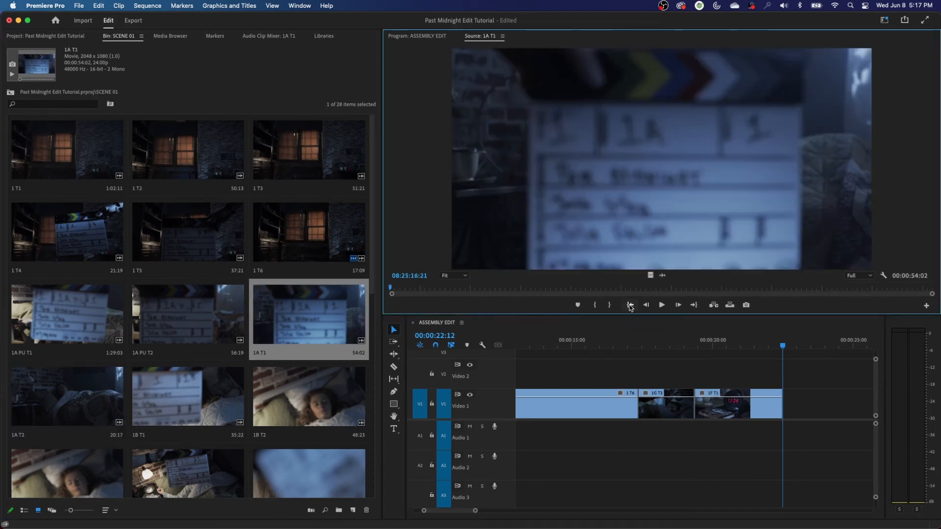
# Step: Play 1A T1 from its start and mark an In point at 08:25:44:11
pyautogui.press('space')
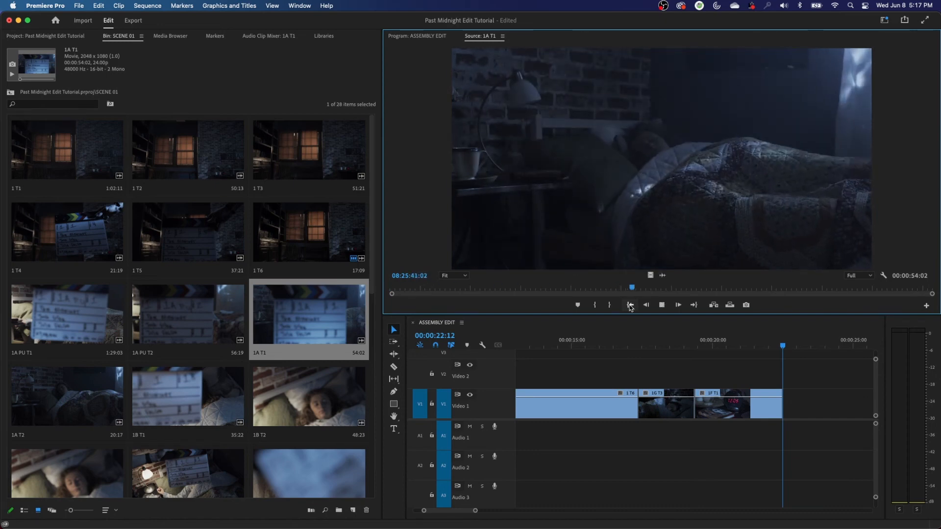
pyautogui.press('space')
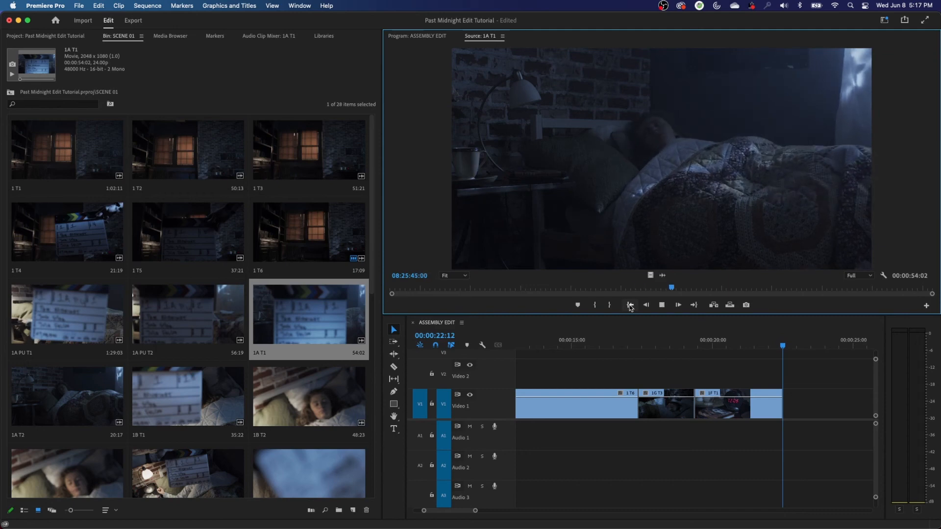
pyautogui.press('j')
pyautogui.press('i')
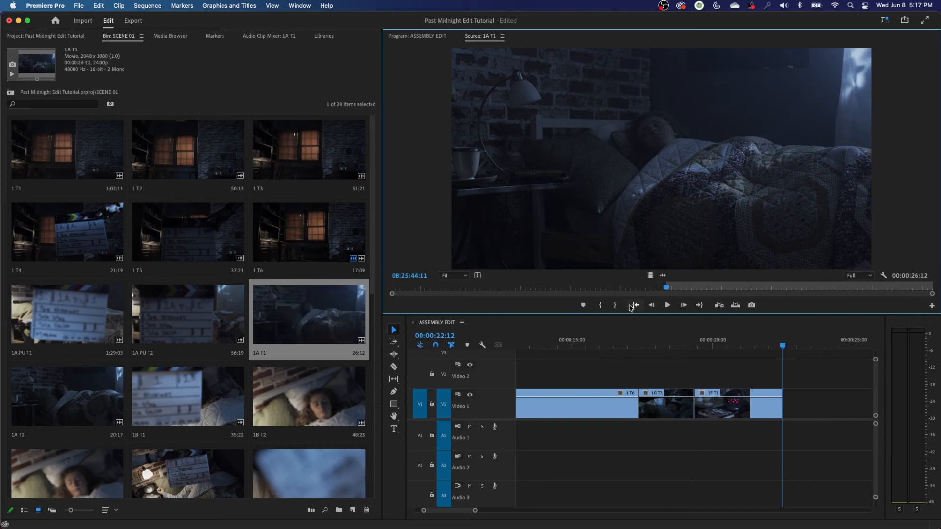
# Step: Mark an Out point in 1A T1 at 08:25:57:03 and overwrite the marked part onto the end of the ASSEMBLY EDIT sequence
pyautogui.press('l')
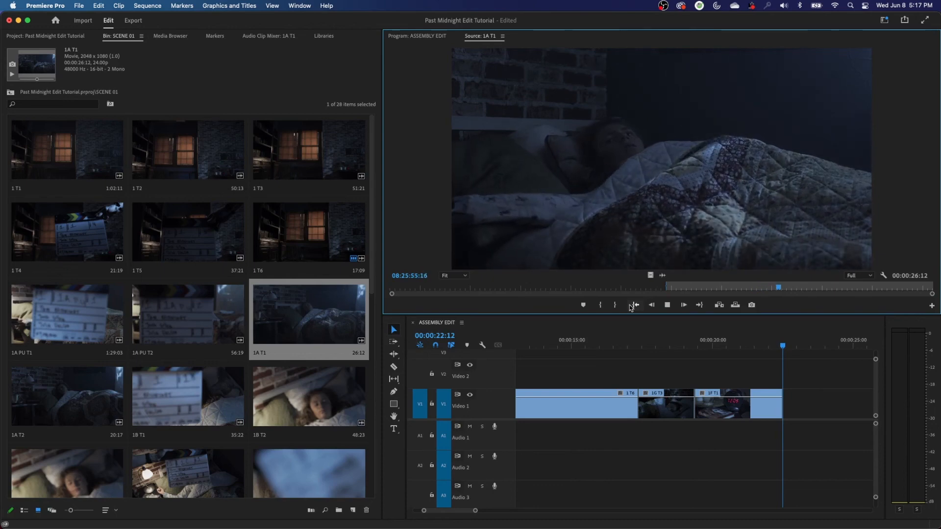
pyautogui.press('space')
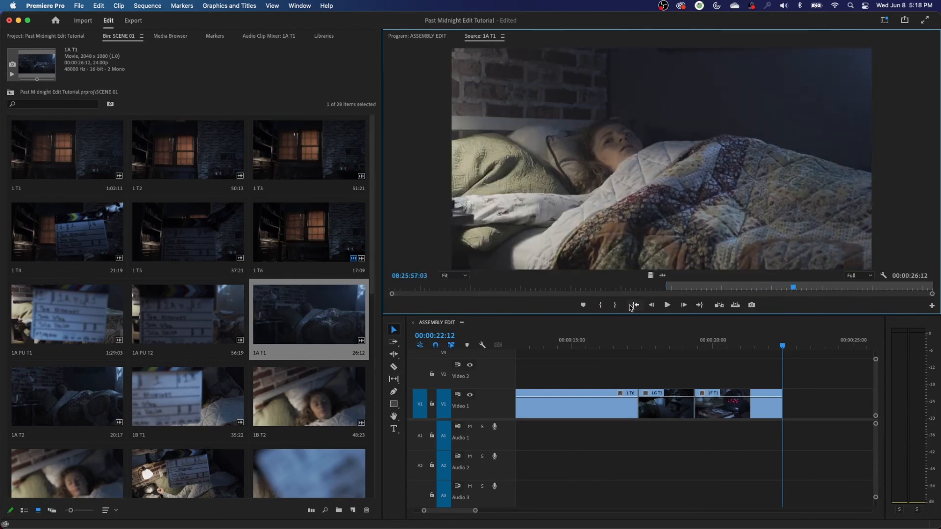
pyautogui.press('o')
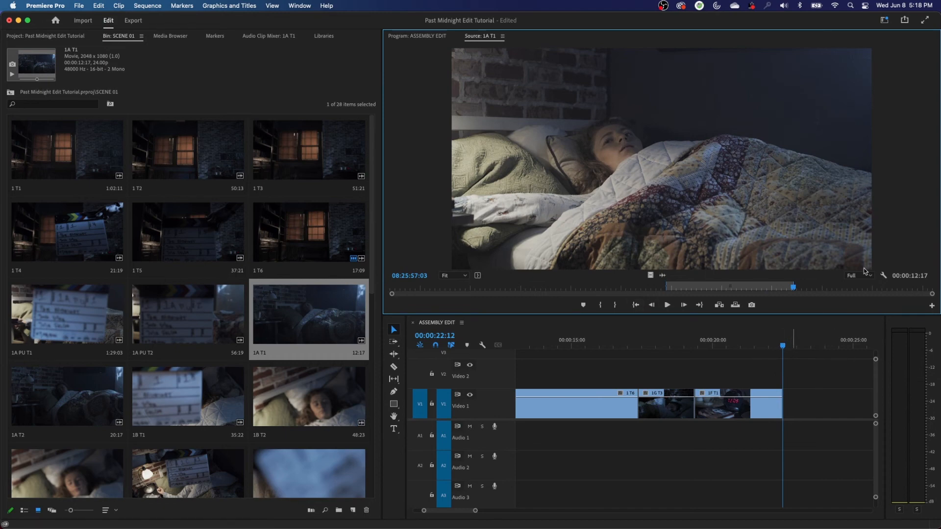
pyautogui.press('.')
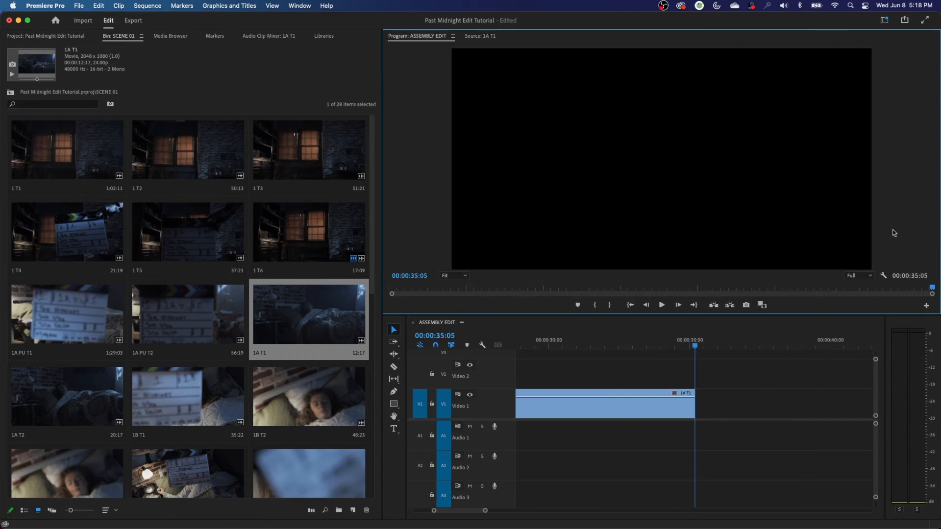
# Step: Play back the assembly edit from the start of 1G T3 through 1A T1 to check how the shots cut together
pyautogui.hotkey('shift', '3')
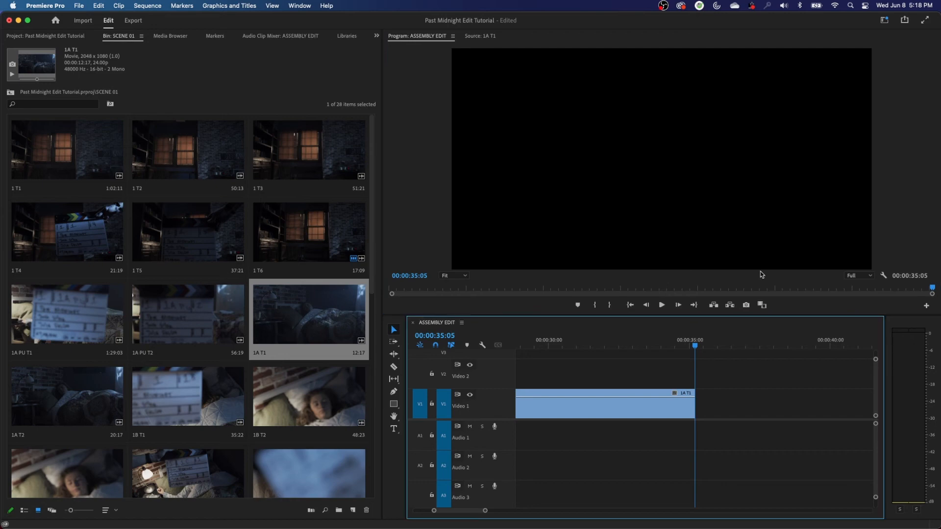
pyautogui.press('-')
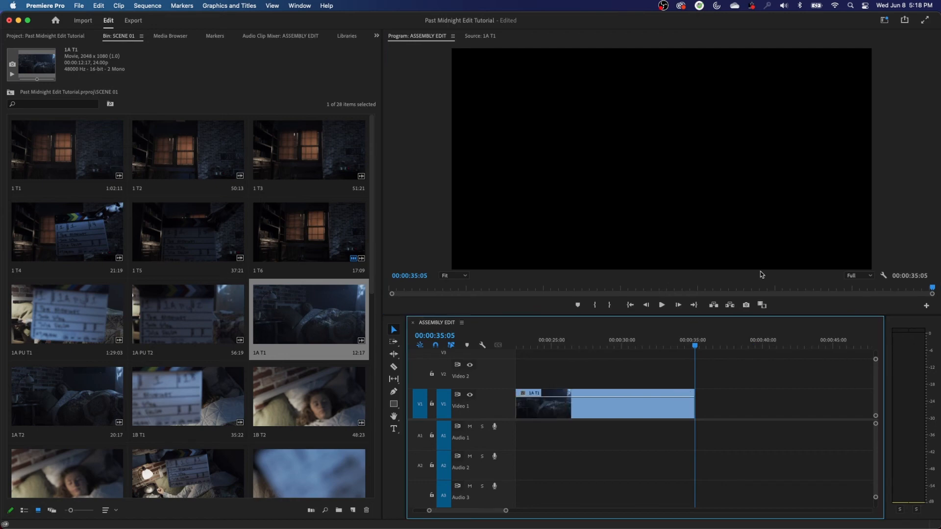
pyautogui.press('-')
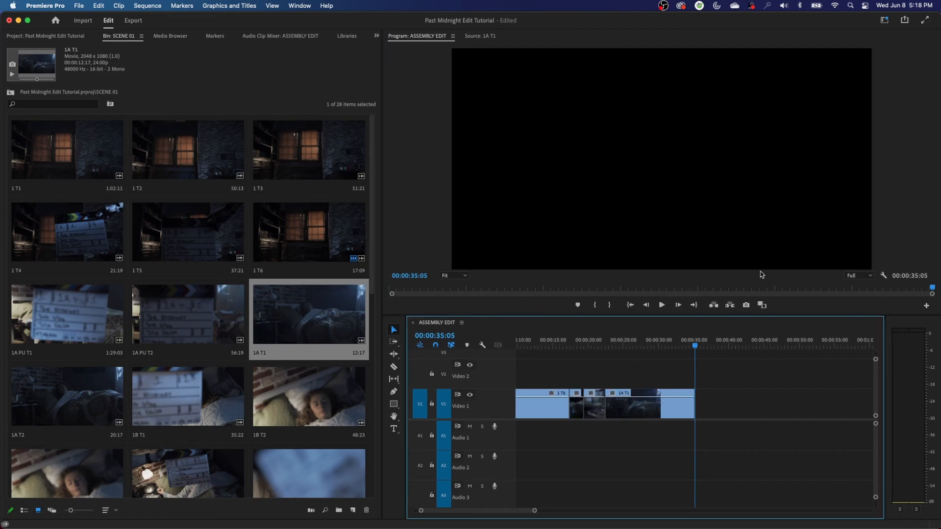
pyautogui.press('Up')
pyautogui.press('Up')
pyautogui.press('Up')
pyautogui.press('Up')
pyautogui.press('Up')
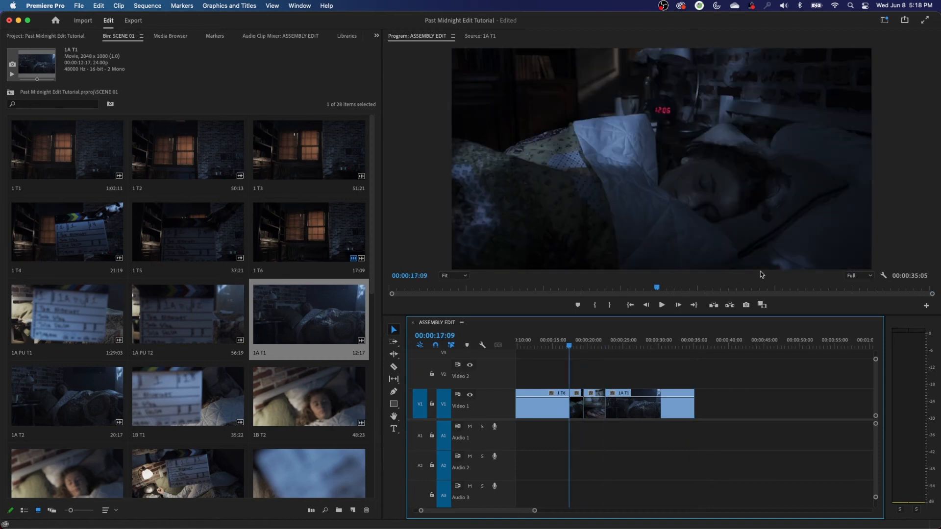
pyautogui.press('Down')
pyautogui.press('Down')
pyautogui.press('Down')
pyautogui.press('Down')
pyautogui.press('Down')
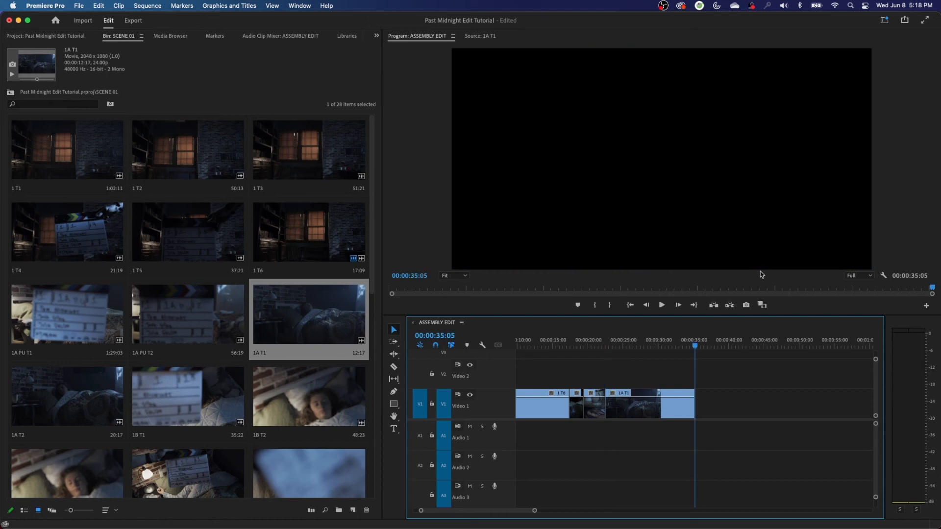
pyautogui.press('Up')
pyautogui.press('Up')
pyautogui.press('Up')
pyautogui.press('Up')
pyautogui.press('Up')
pyautogui.press('space')
pyautogui.click(651, 285)
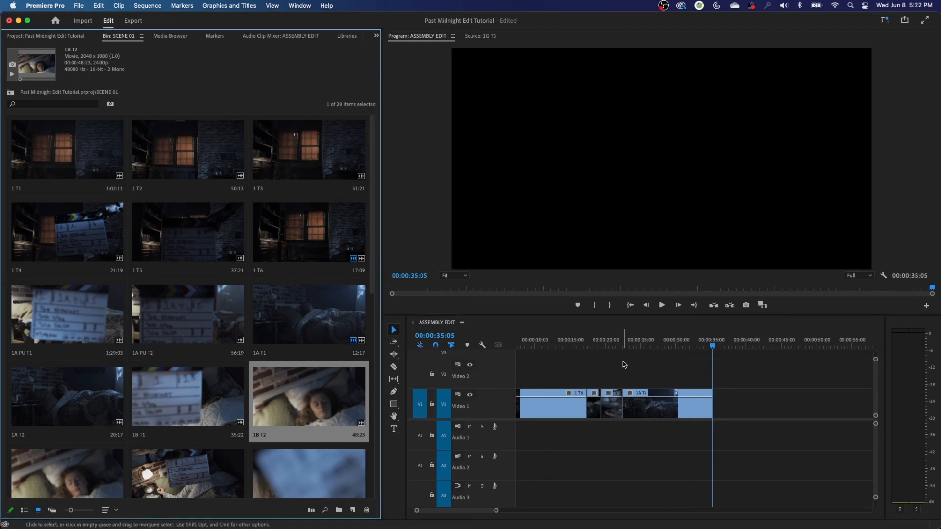
# Step: Find the pickup take 1G PU T4 in the SCENE 01 bin and open it for source viewing
pyautogui.press('Down')
pyautogui.press('Down')
pyautogui.press('Down')
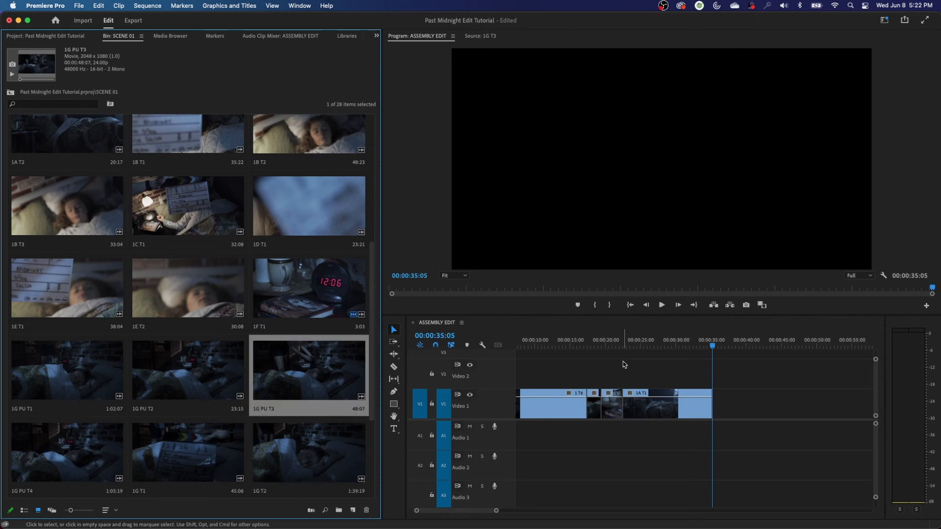
pyautogui.press('Left')
pyautogui.press('Right')
pyautogui.press('Right')
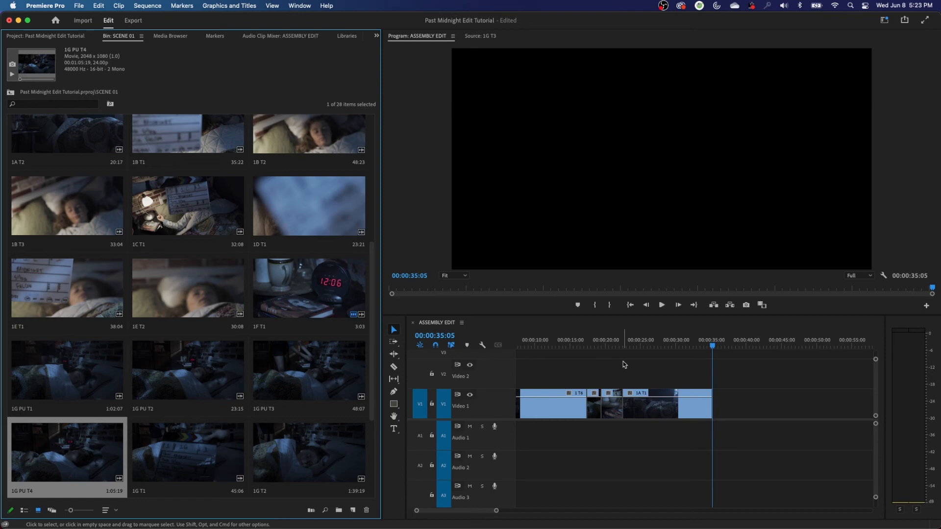
pyautogui.hotkey('shift', 'o')
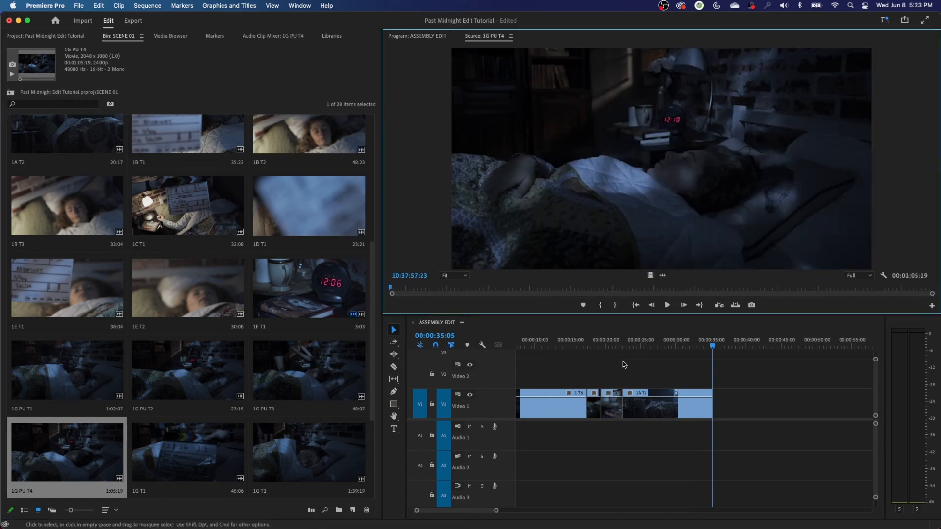
# Step: Play quickly through 1G PU T4 to where the lamp is on and mark an In point at 10:38:41:11
pyautogui.press('l')
pyautogui.press('l')
pyautogui.press('l')
pyautogui.press('l')
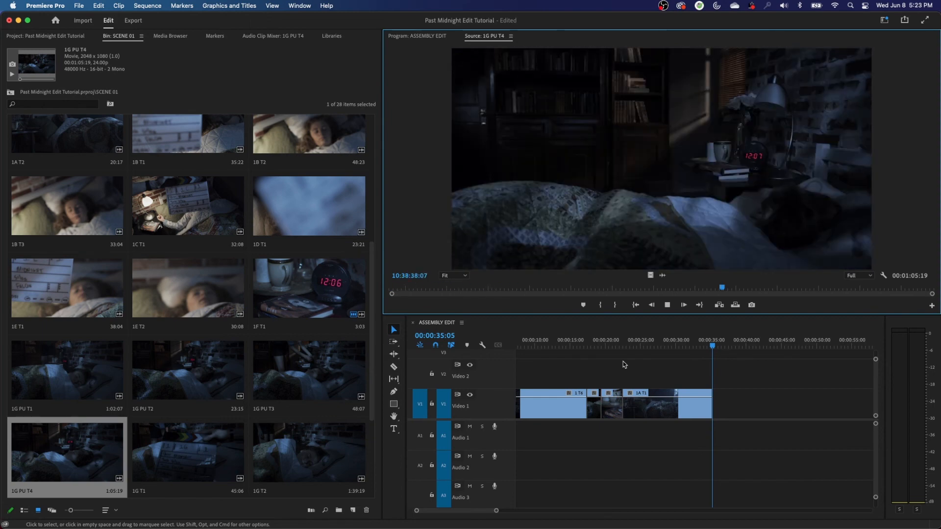
pyautogui.press('space')
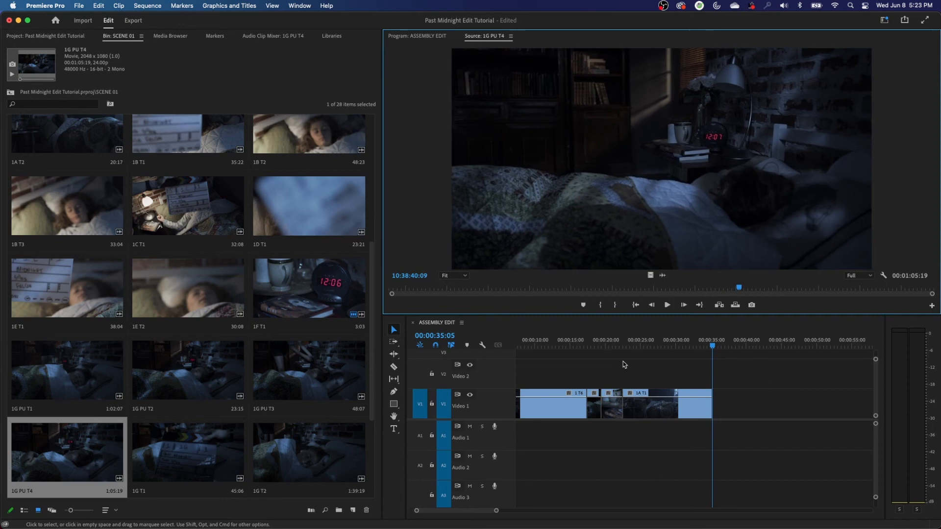
pyautogui.press('space')
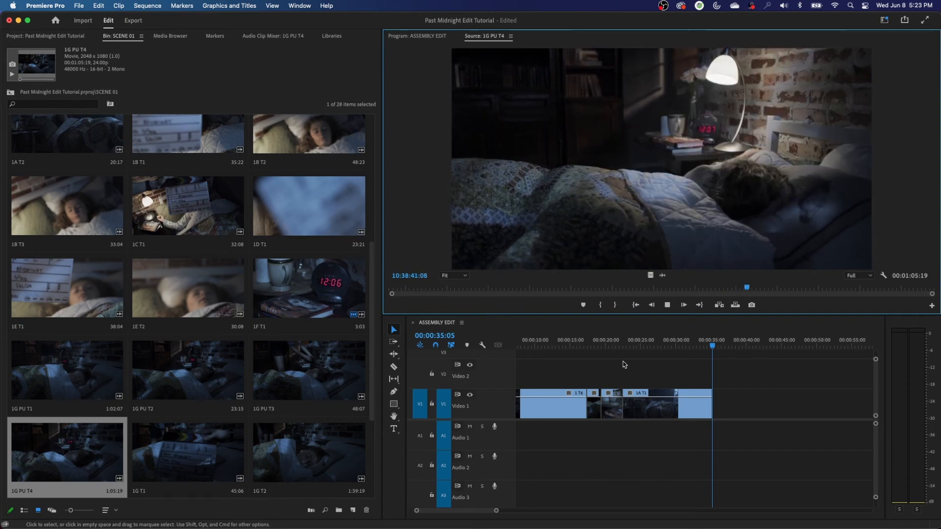
pyautogui.press('space')
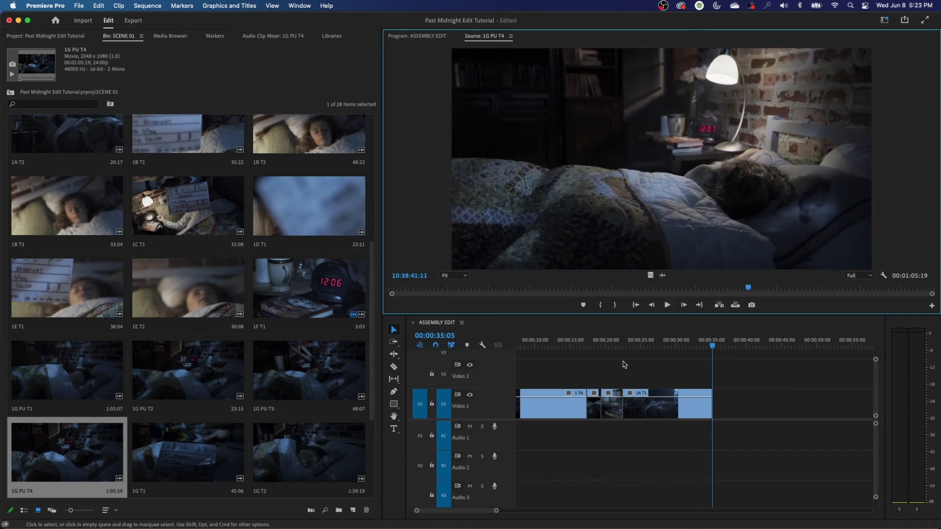
pyautogui.press('i')
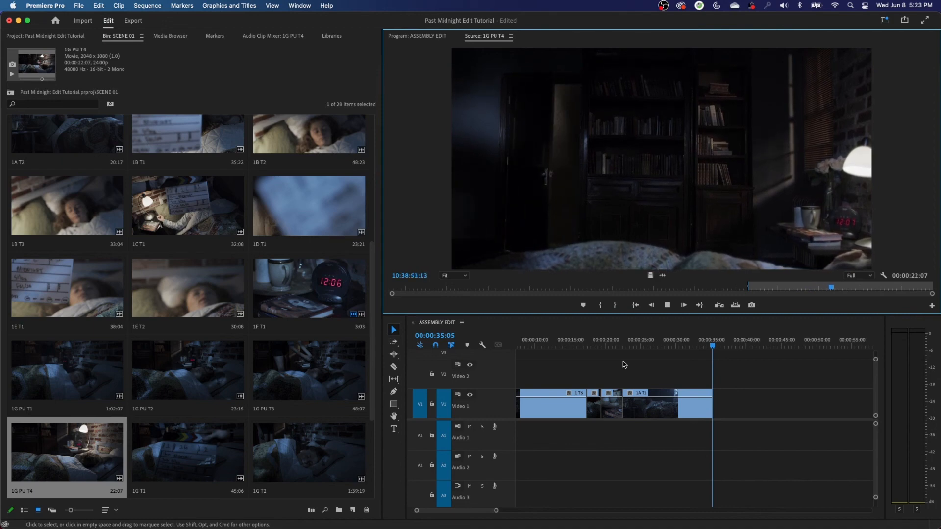
# Step: Mark an Out point in 1G PU T4 at 10:38:53:05 and overwrite the marked part onto the end of the sequence
pyautogui.press('space')
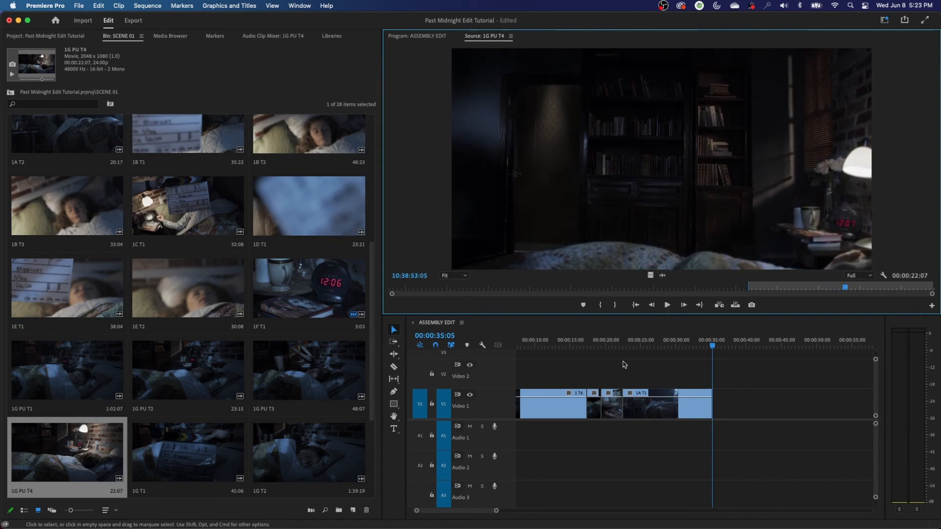
pyautogui.press('o')
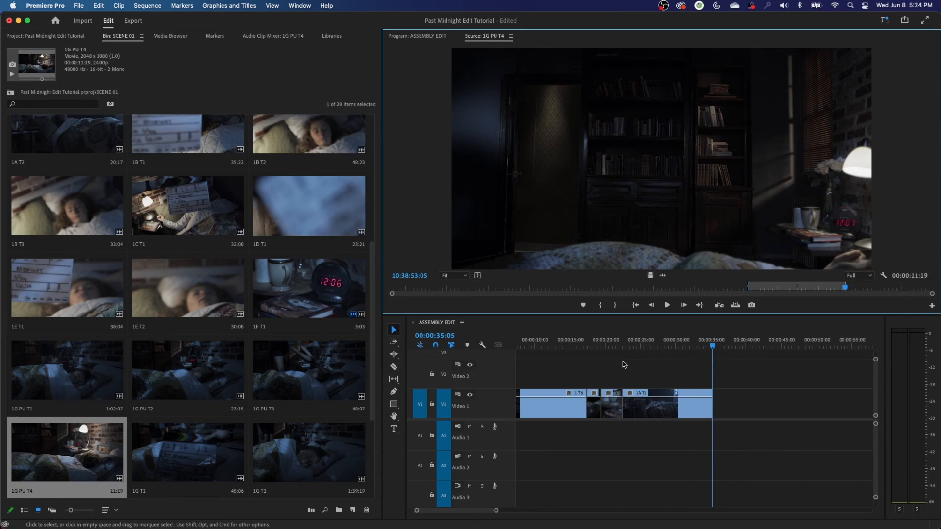
pyautogui.press('.')
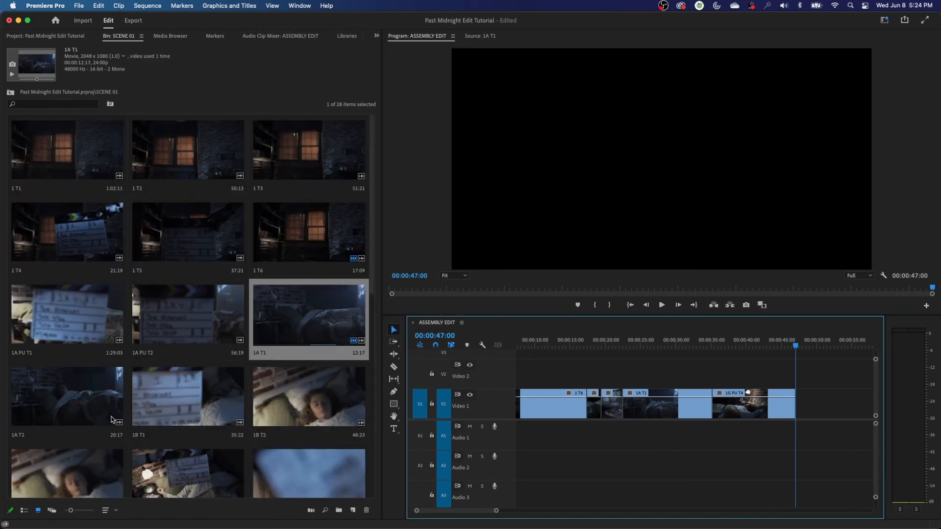
# Step: Open take 1A T2 from the SCENE 01 bin for source viewing
pyautogui.click(305, 331)
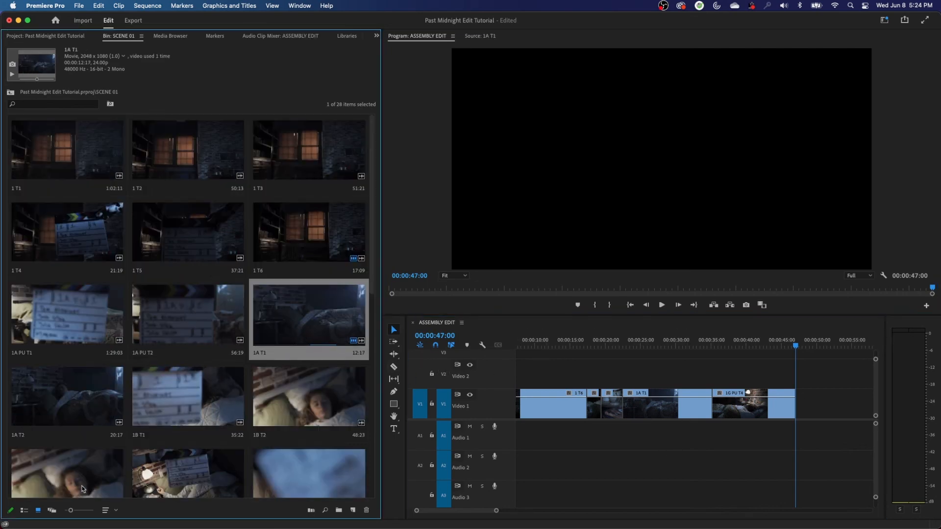
pyautogui.click(77, 396)
pyautogui.doubleClick(76, 401)
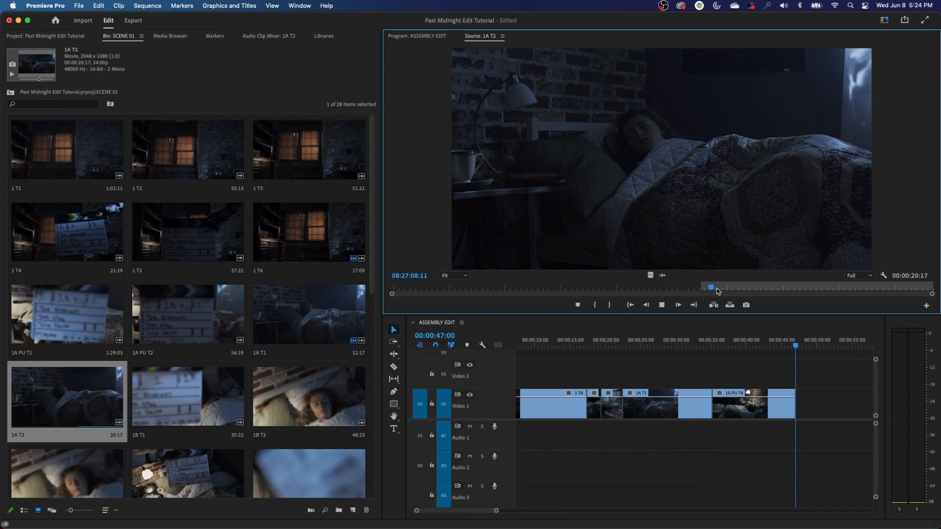
# Step: Play through 1A T2, back up to the woman lying awake, and mark a new In point at 08:27:20:13
pyautogui.press('space')
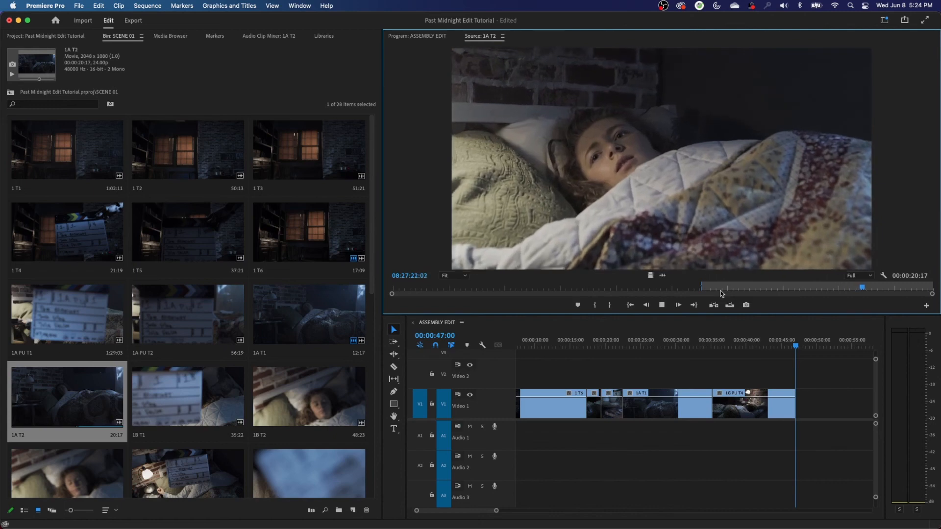
pyautogui.press('space')
pyautogui.press('j')
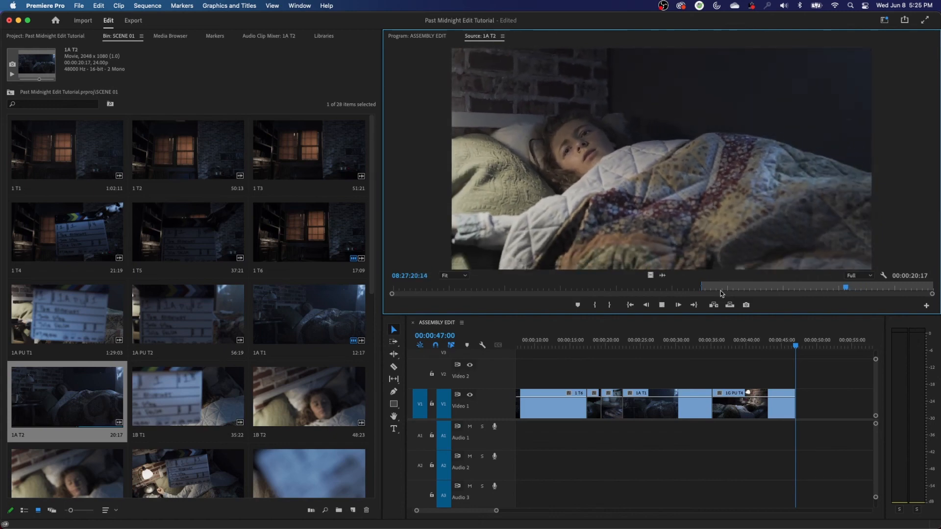
pyautogui.press('k')
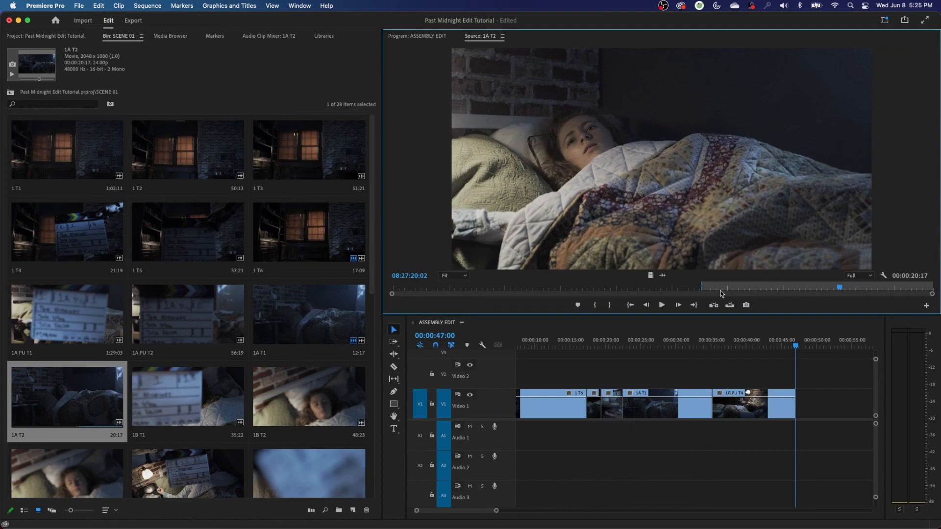
pyautogui.press('Right')
pyautogui.press('Right')
pyautogui.press('Right')
pyautogui.press('Right')
pyautogui.press('Right')
pyautogui.press('Right')
pyautogui.press('Right')
pyautogui.press('Right')
pyautogui.press('Right')
pyautogui.press('Right')
pyautogui.press('Right')
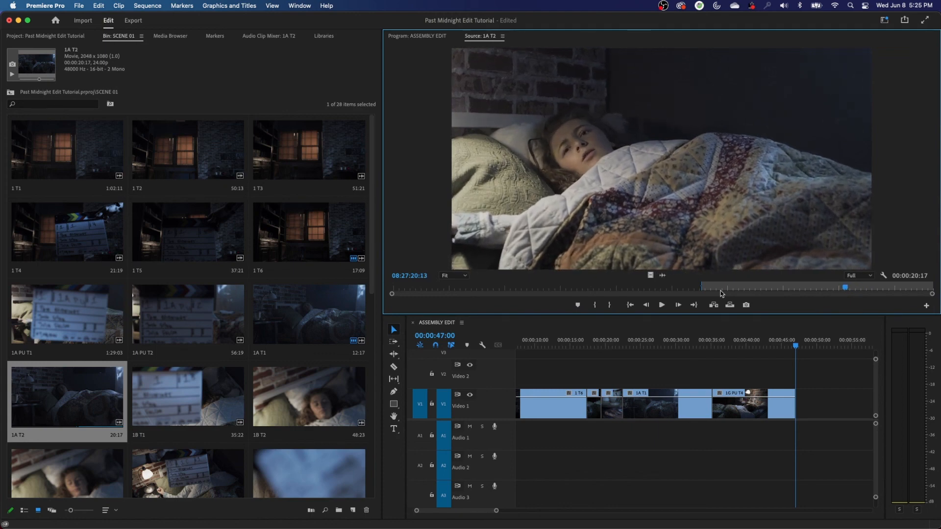
pyautogui.press('i')
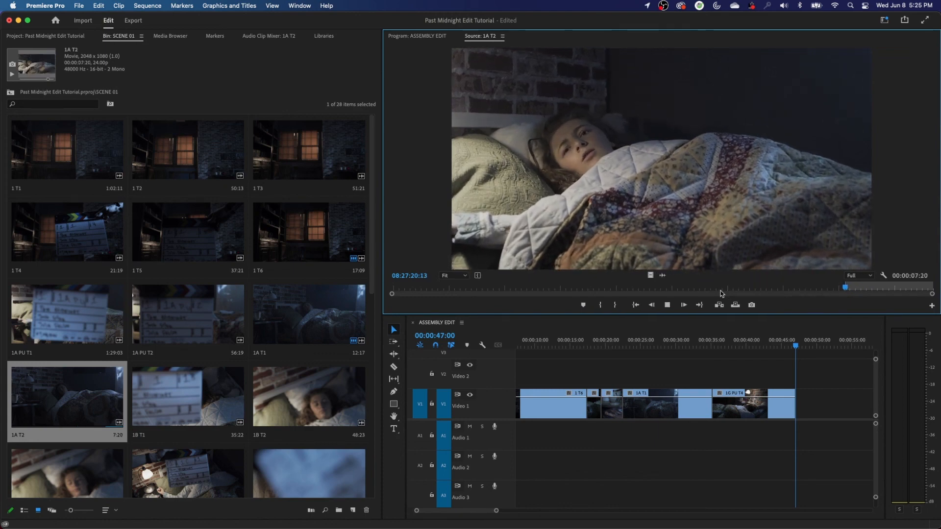
# Step: Mark an Out point in 1A T2 at 08:27:23:17 and overwrite the marked part onto the sequence at 00:00:47:00
pyautogui.press('l')
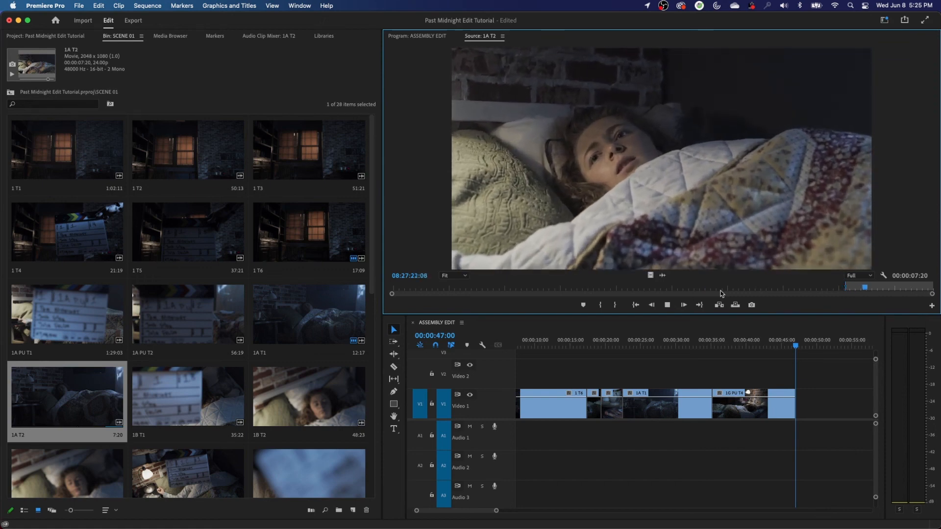
pyautogui.press('k')
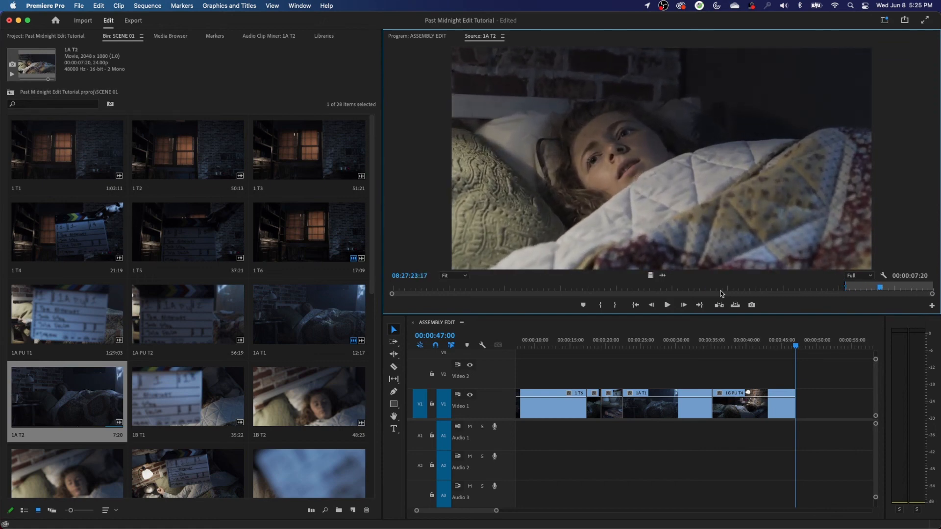
pyautogui.press('o')
pyautogui.press('.')
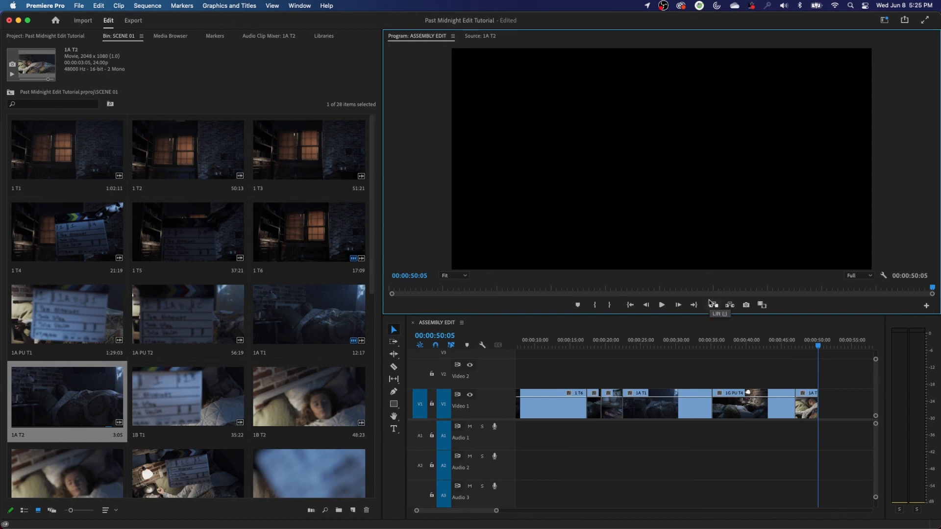
# Step: Play back the assembly edit from the start of 1A T1 at 00:00:22:12 to its end
pyautogui.hotkey('shift', '3')
pyautogui.press('Up')
pyautogui.press('Up')
pyautogui.press('Up')
pyautogui.press('Up')
pyautogui.press('Up')
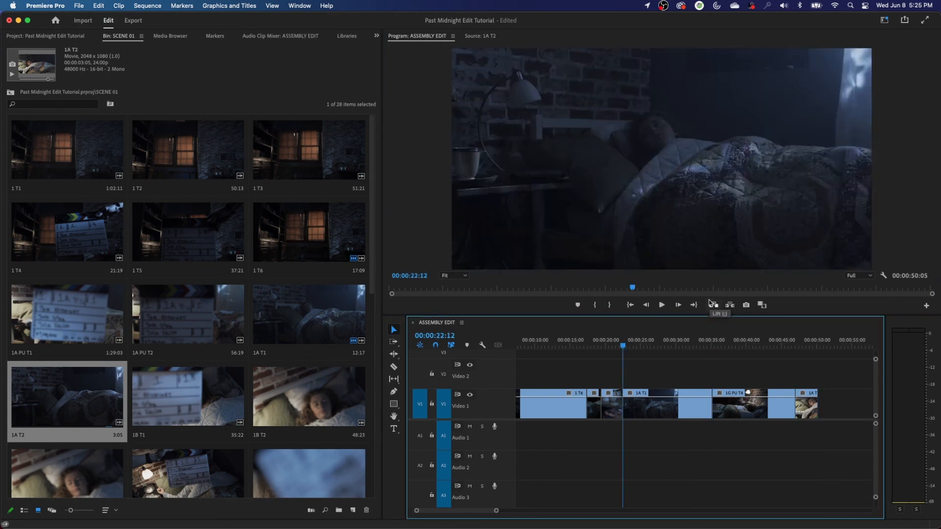
pyautogui.press('space')
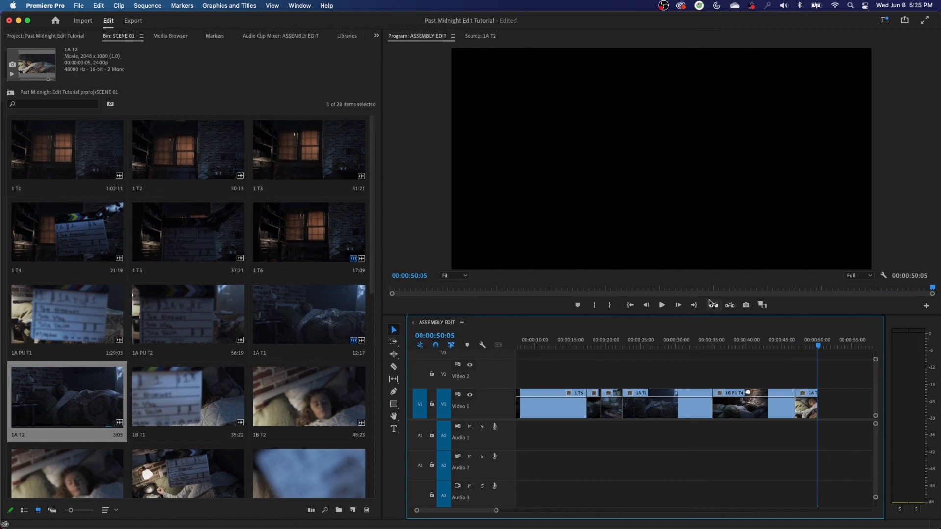
# Step: Fit the whole assembly edit in view and replay the 1 T6 clip from 00:00:13:06 to 00:00:16:07
pyautogui.press('\\')
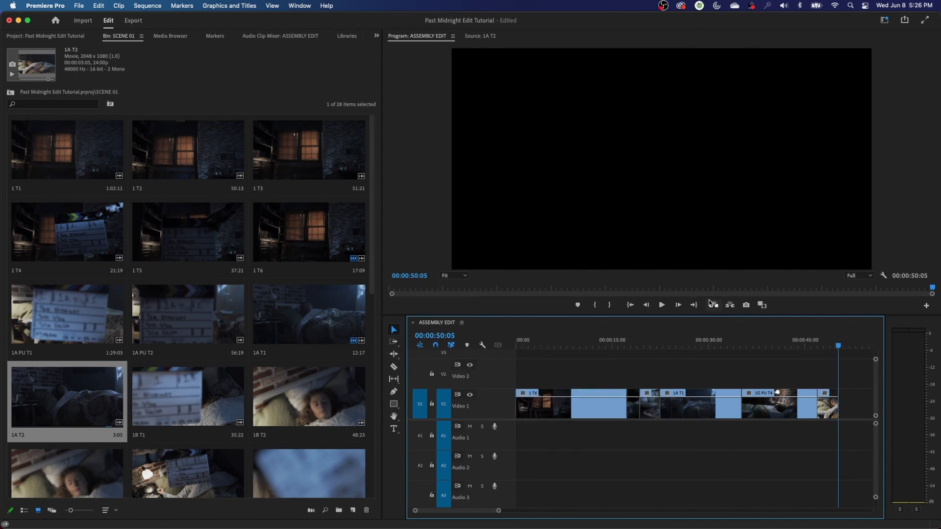
pyautogui.moveTo(662, 346); pyautogui.dragTo(602, 351)
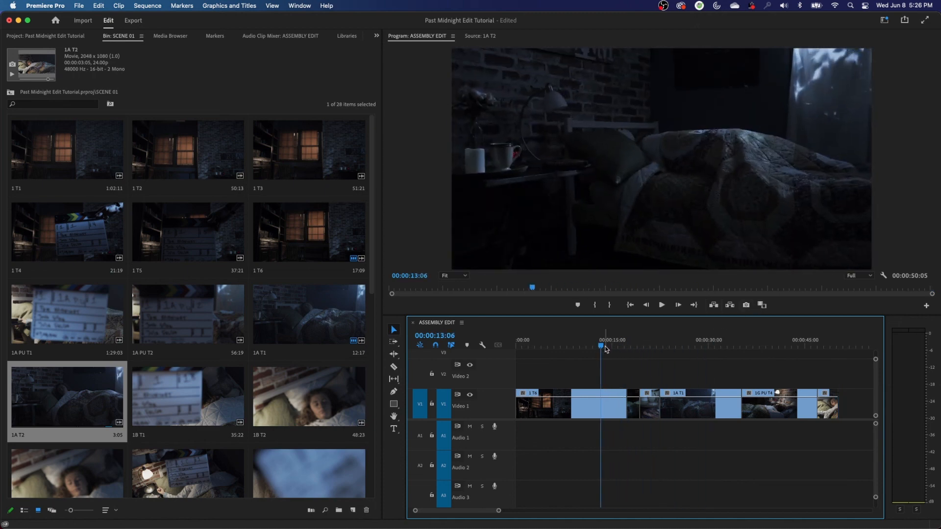
pyautogui.press('space')
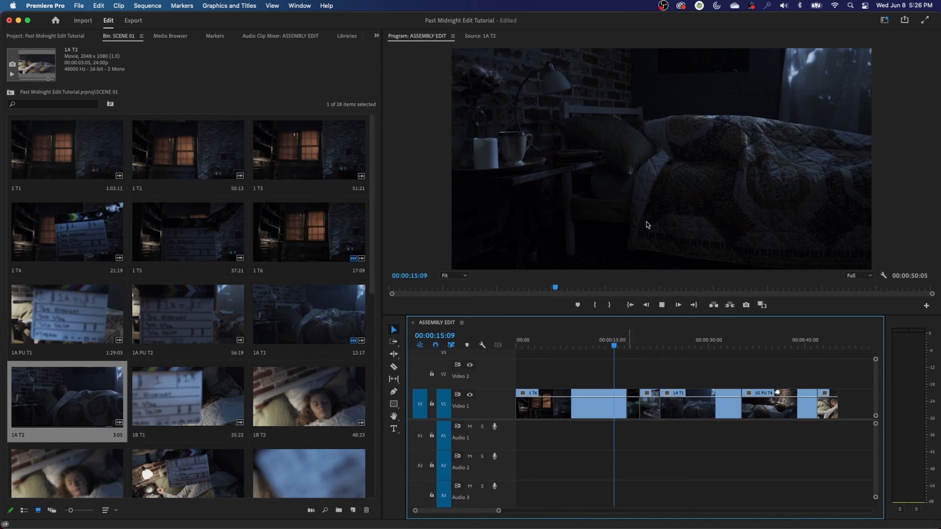
pyautogui.press('space')
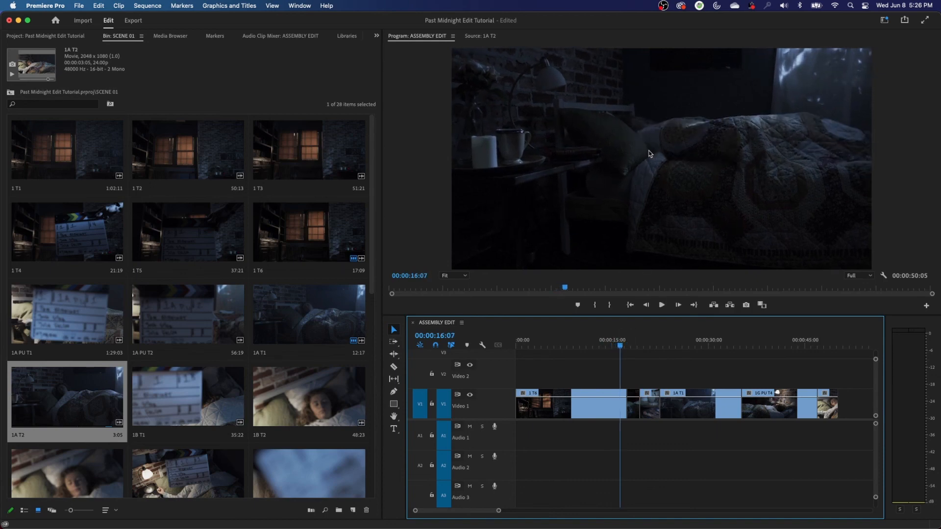